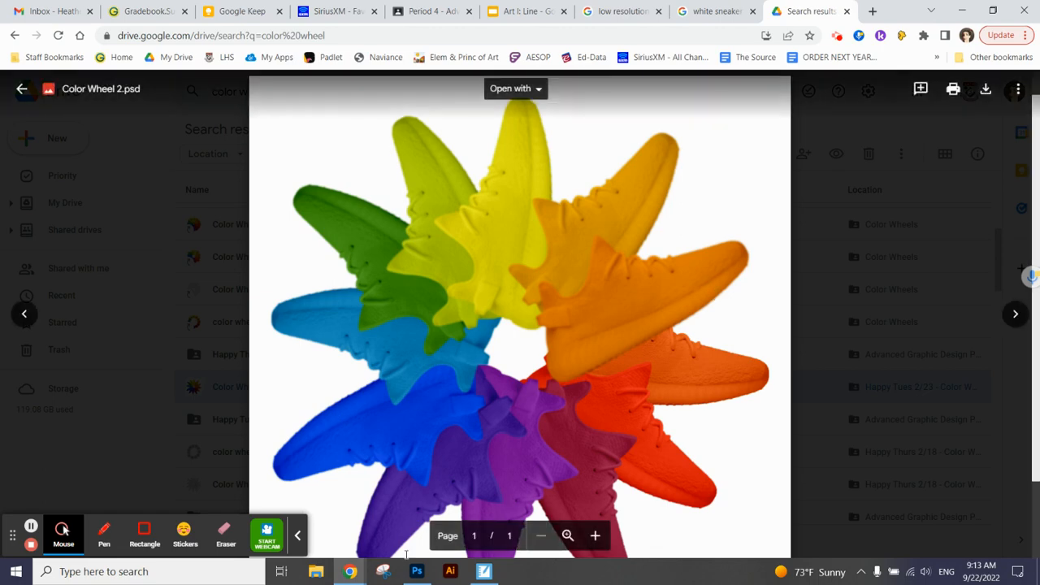
Step: Switch to Photoshop and set up a new document 12 inches wide and 12 inches high
mouse_move(426, 577)
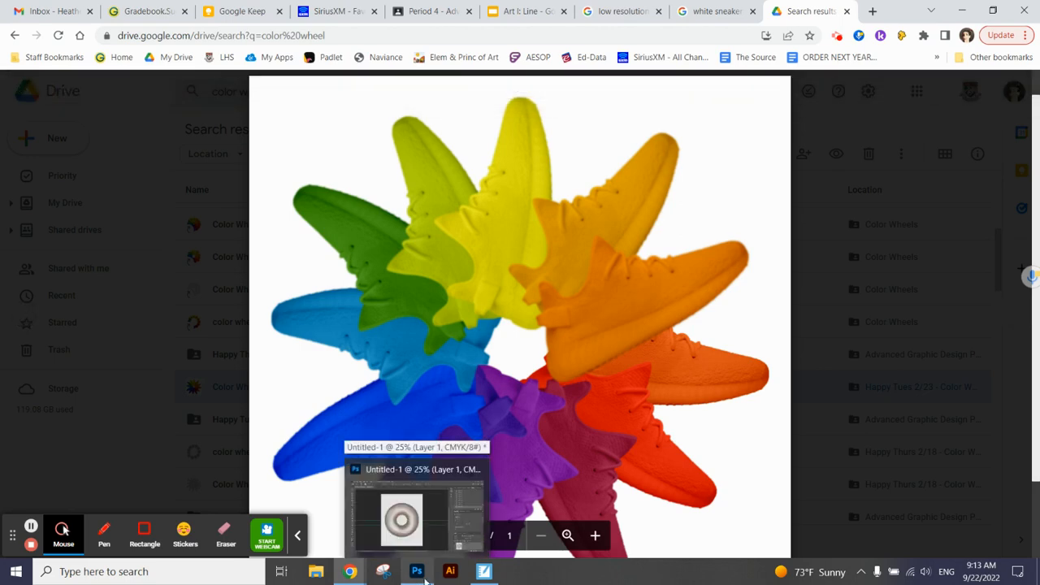
click(426, 577)
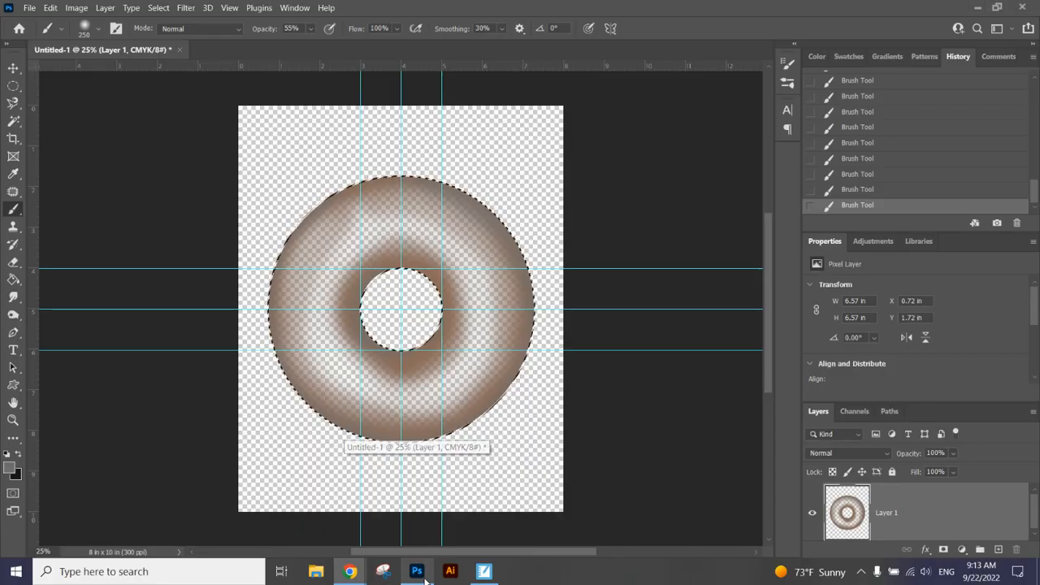
click(29, 8)
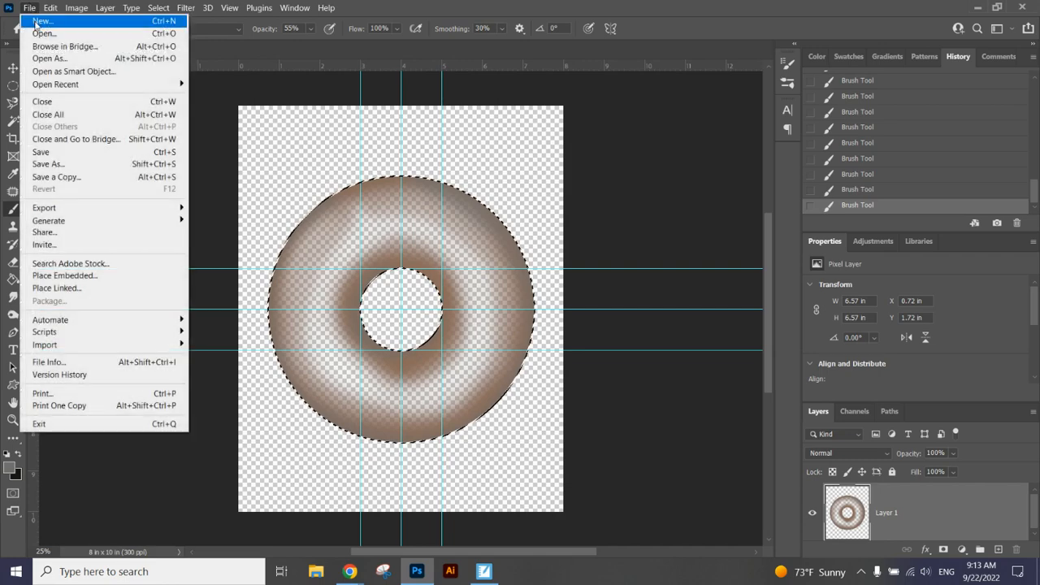
click(36, 22)
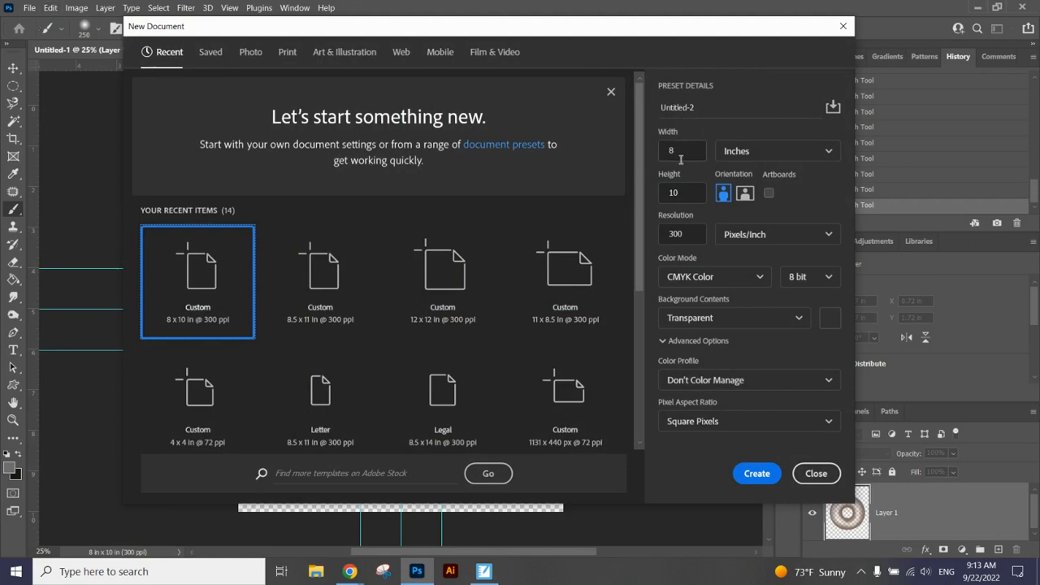
drag(681, 153, 657, 153)
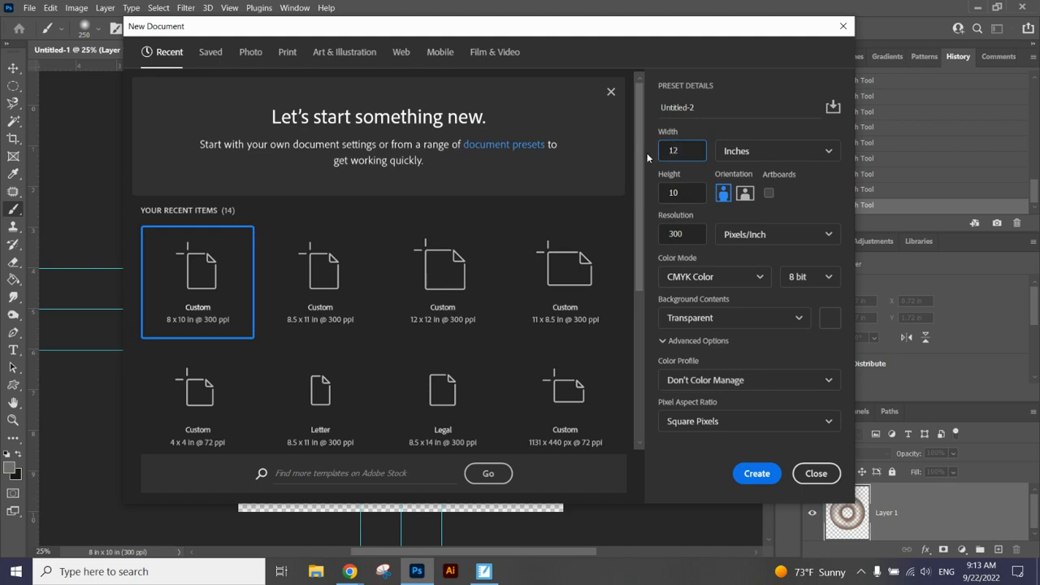
key(Tab)
text(12)
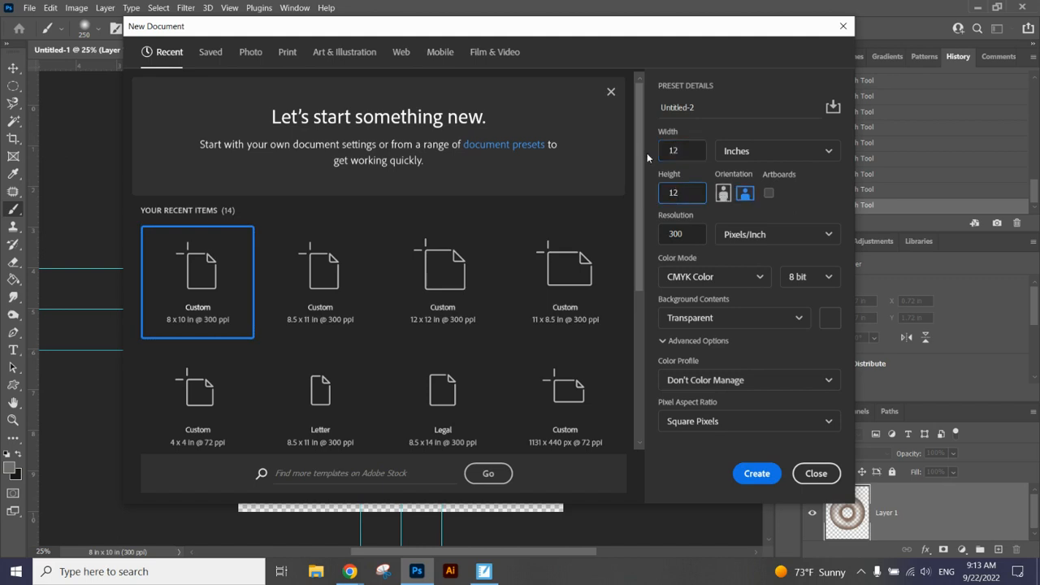
click(734, 152)
click(738, 154)
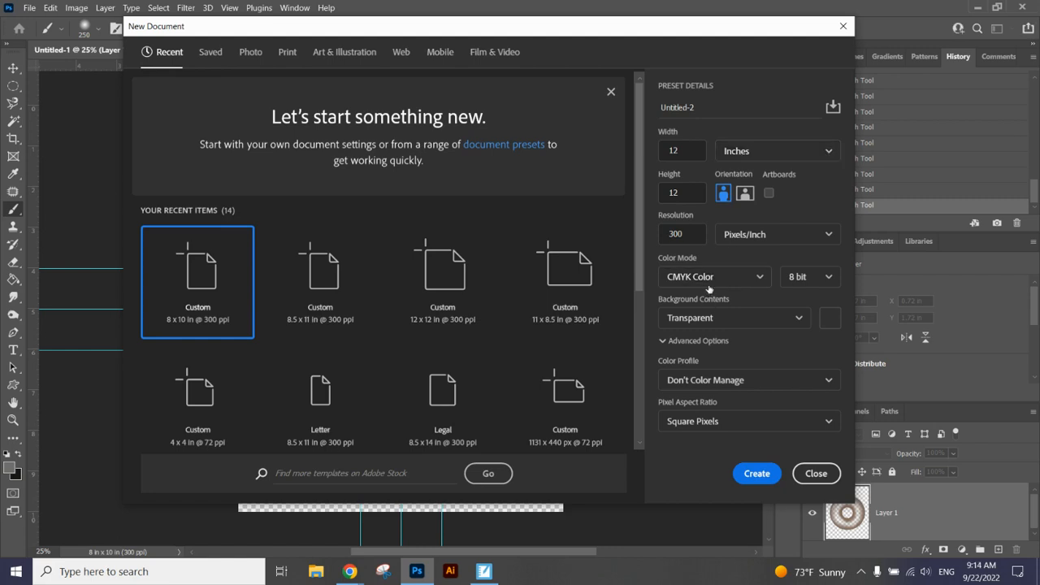
Step: Create the document at 300 pixels/inch in CMYK Color with transparent background contents
click(688, 236)
double_click(667, 235)
click(703, 278)
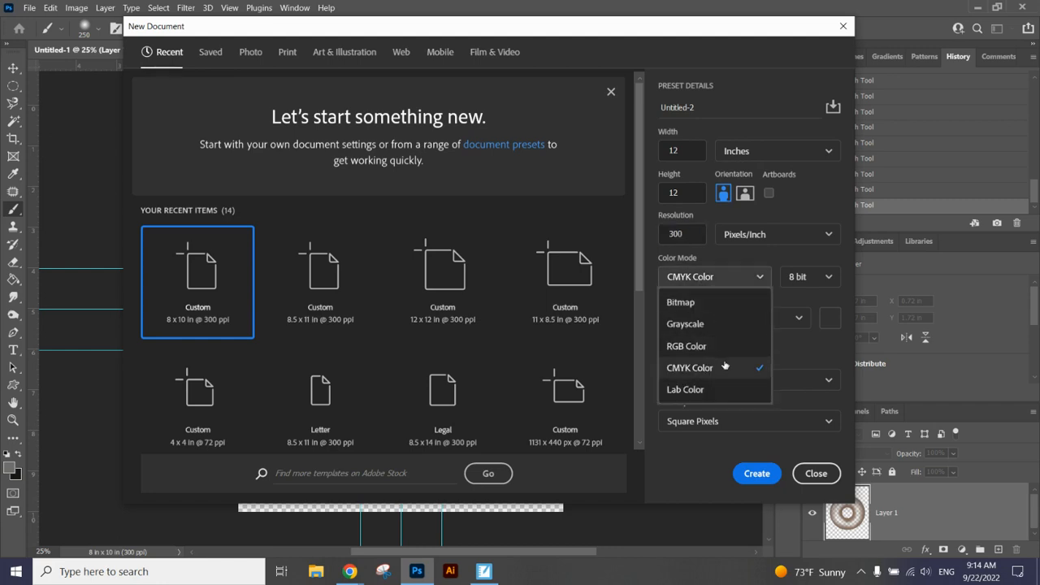
click(725, 368)
click(721, 322)
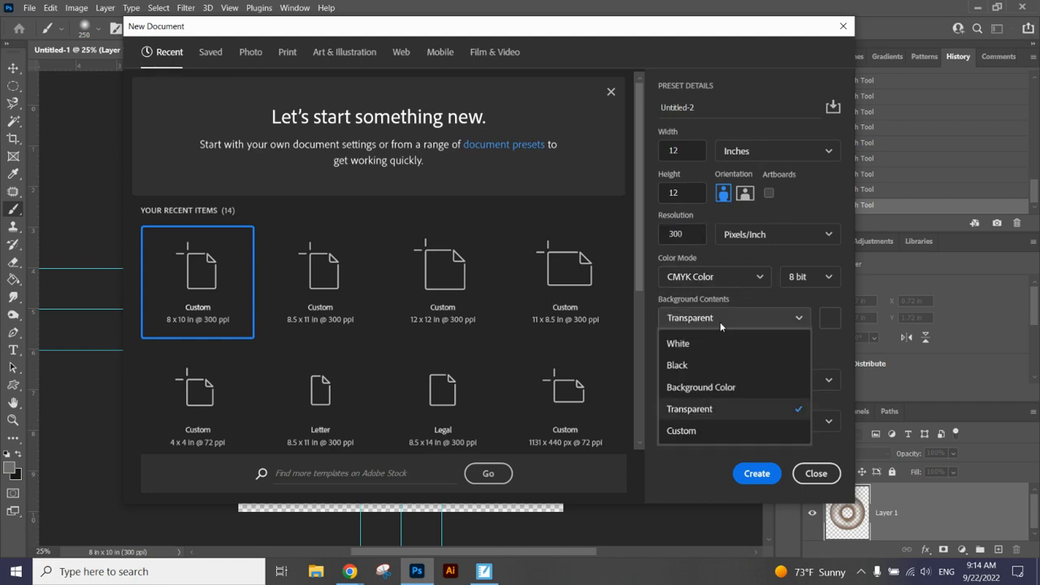
click(719, 415)
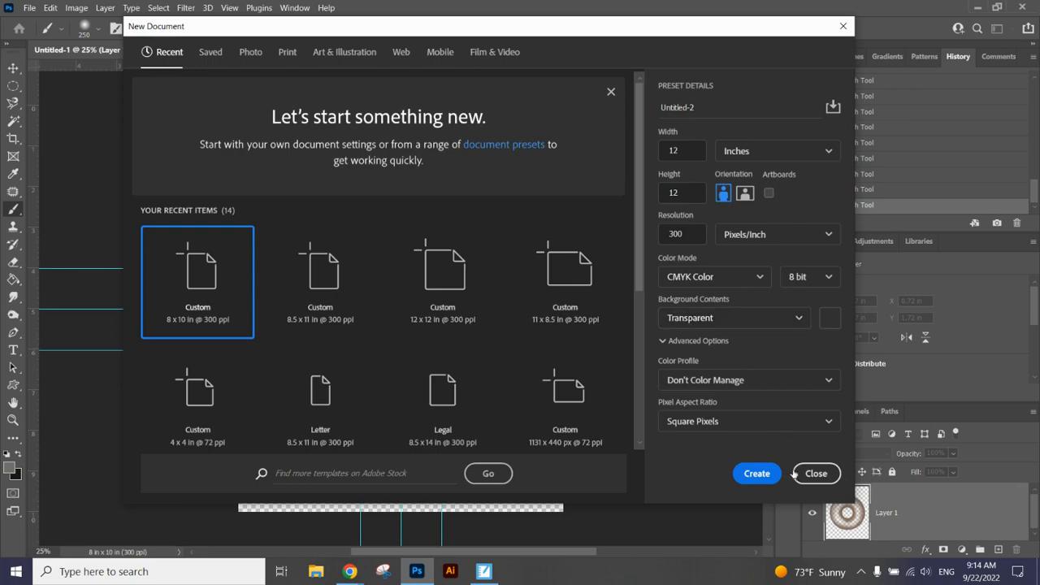
click(758, 474)
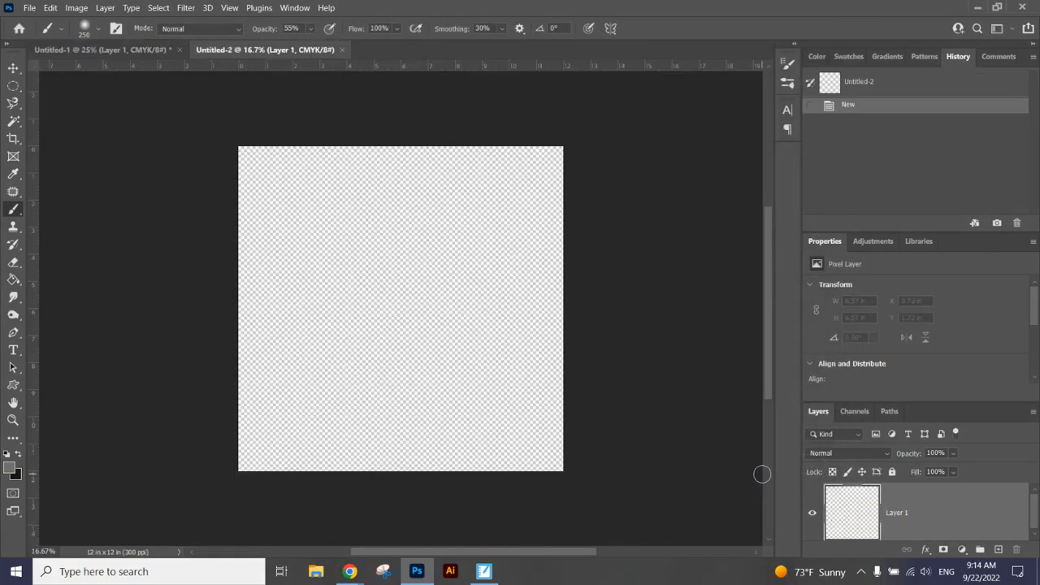
Step: Display the rulers around the canvas with inches as their units
key(ctrl+r)
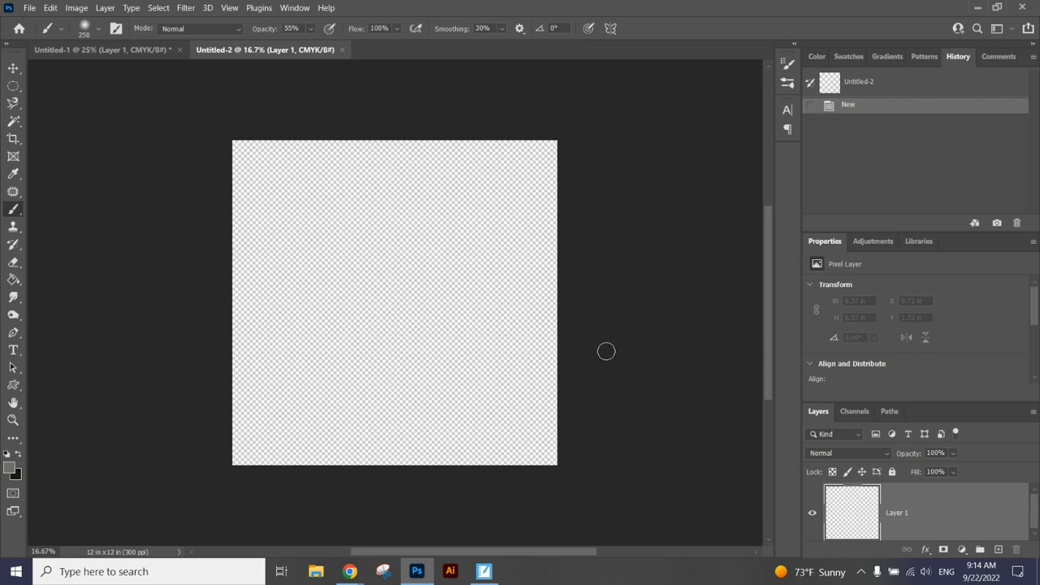
key(ctrl+r)
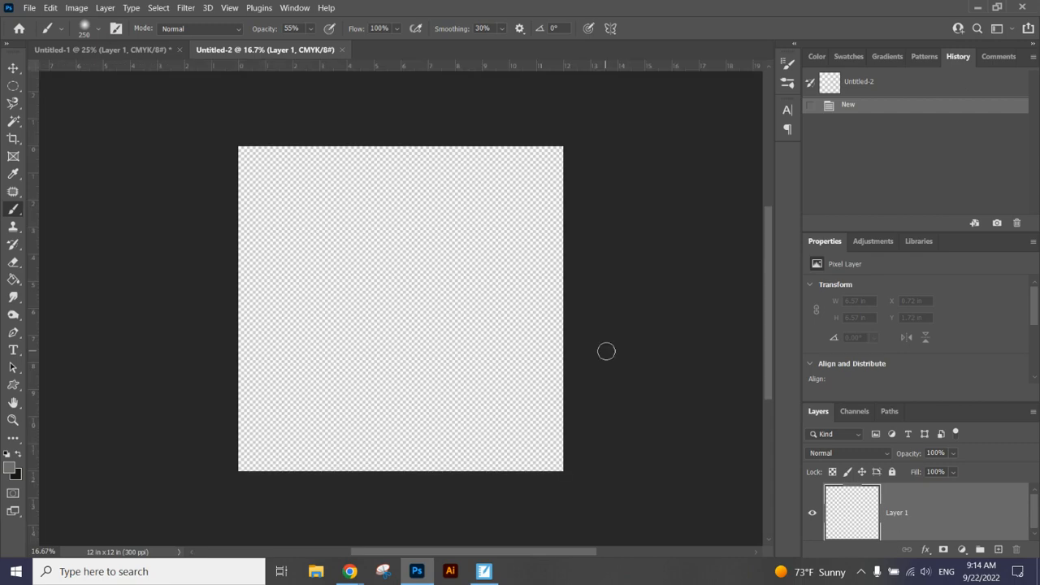
right_click(421, 65)
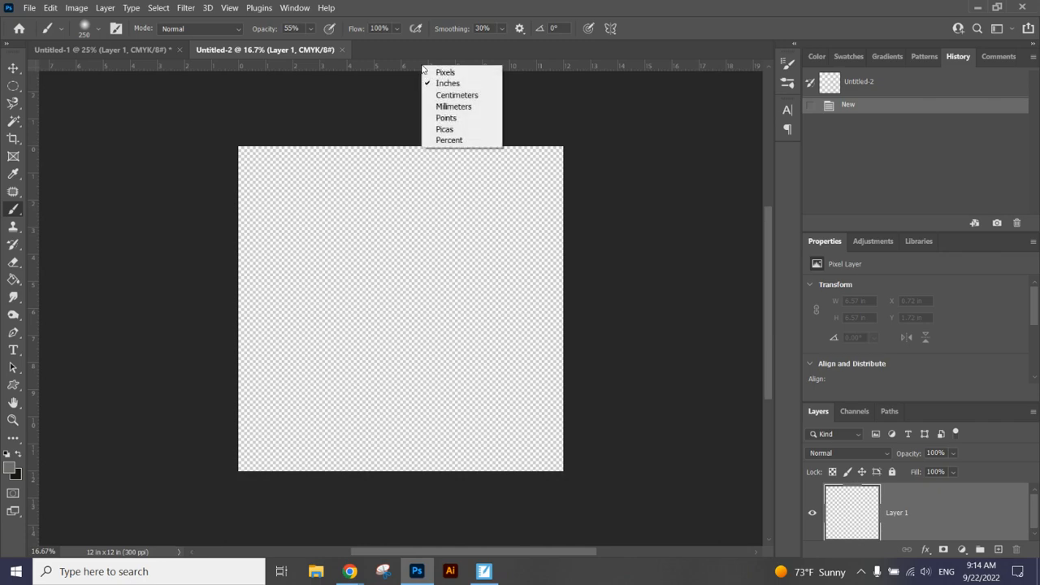
click(480, 83)
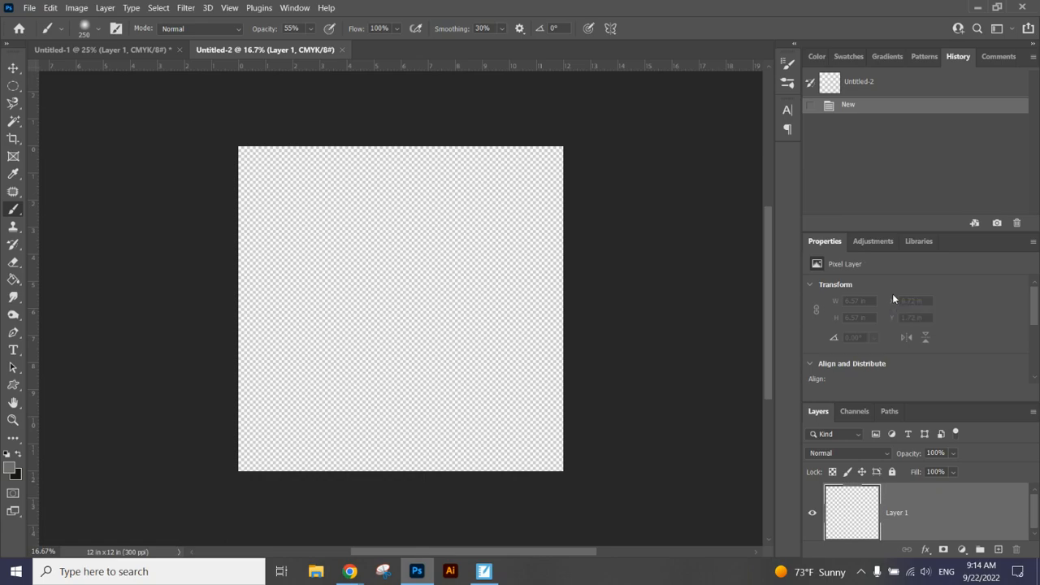
key(ctrl+plus)
key(ctrl+plus)
key(ctrl+plus)
key(ctrl+plus)
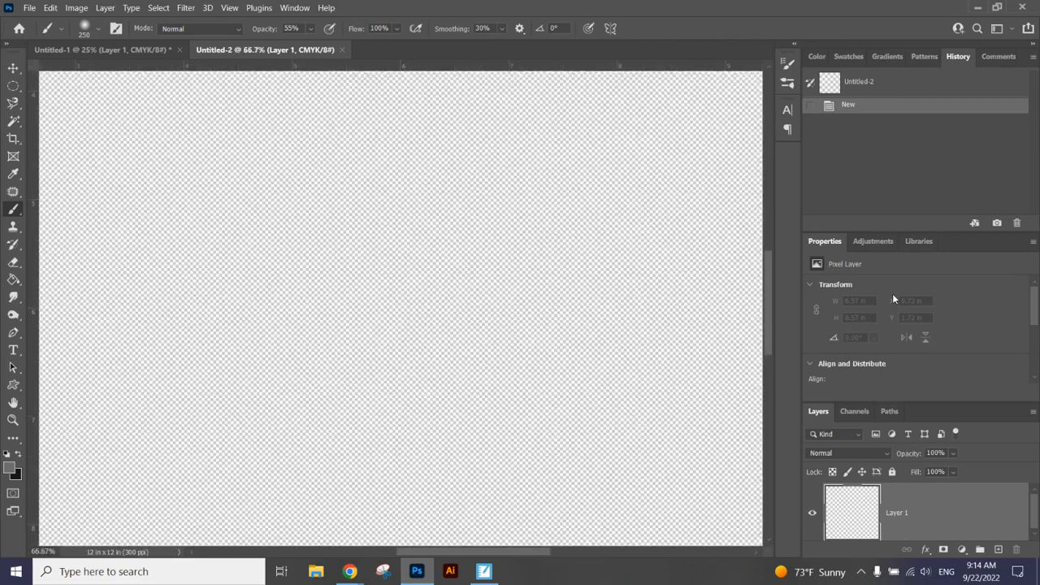
key(ctrl+minus)
key(ctrl+minus)
key(ctrl+minus)
key(ctrl+minus)
key(ctrl+minus)
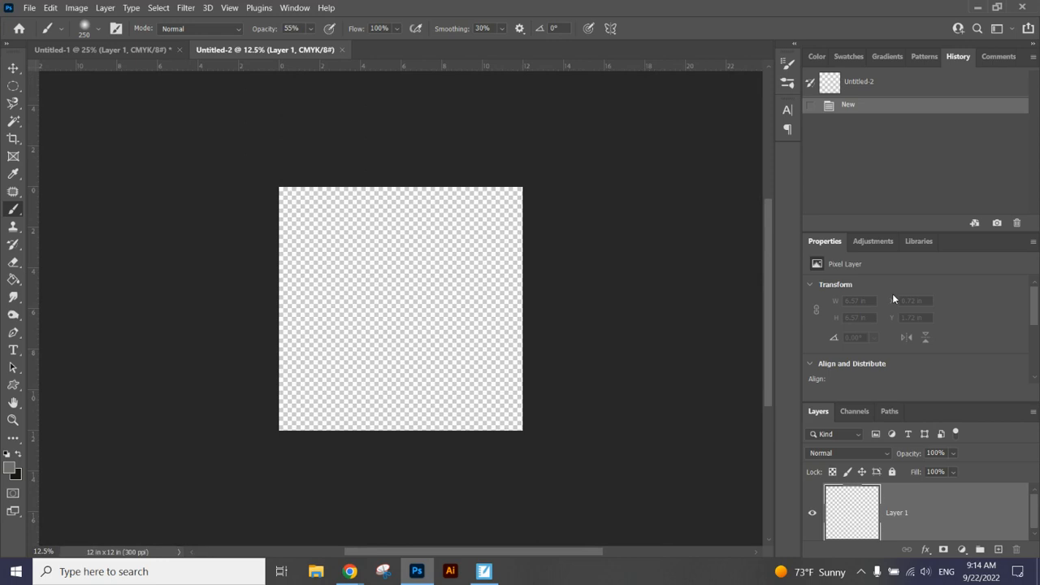
Step: Place a vertical guide at the canvas centre, at 6 inches on the horizontal ruler
key(ctrl+0)
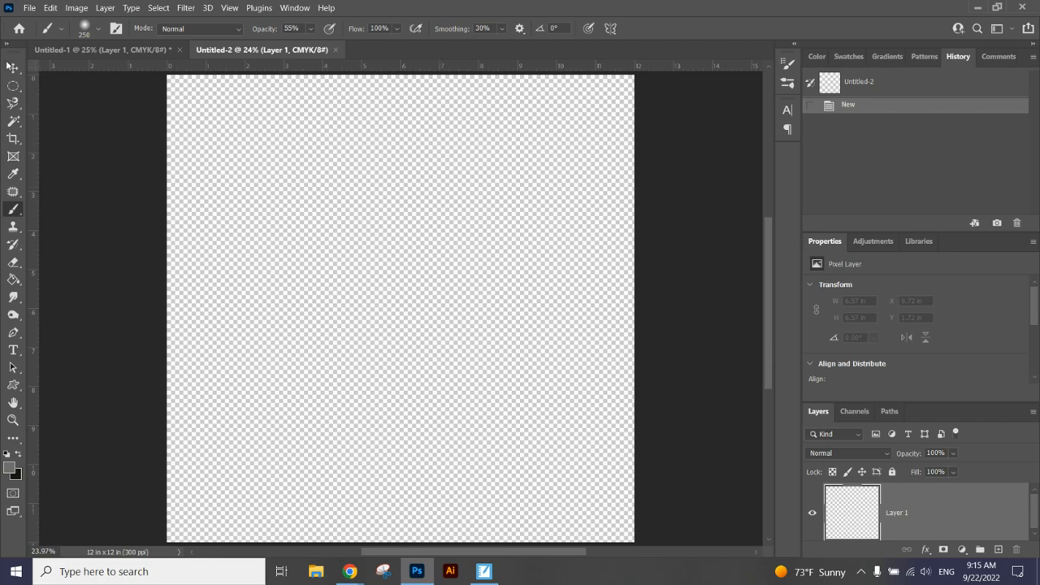
click(13, 69)
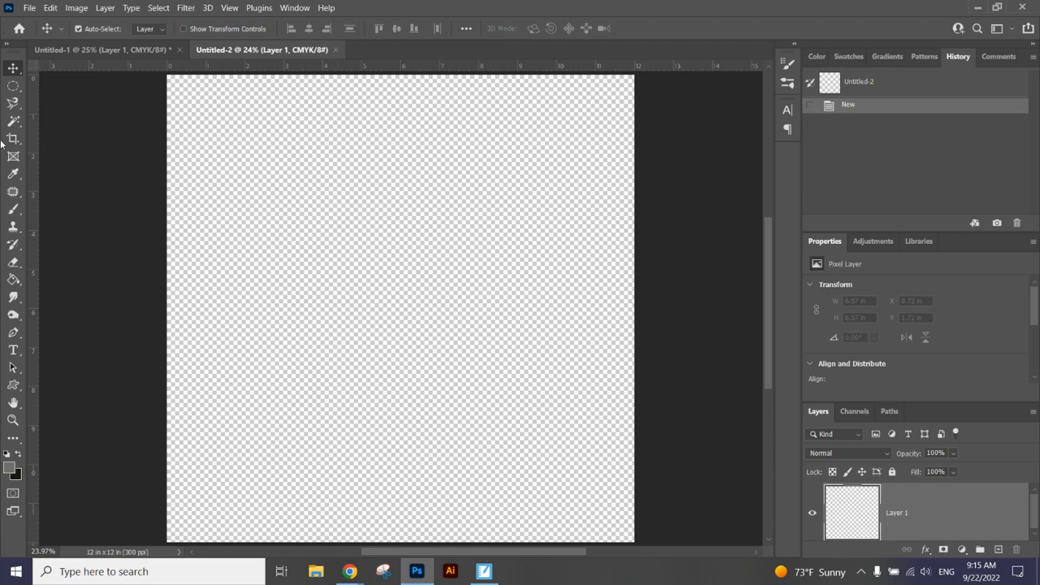
drag(35, 173, 400, 197)
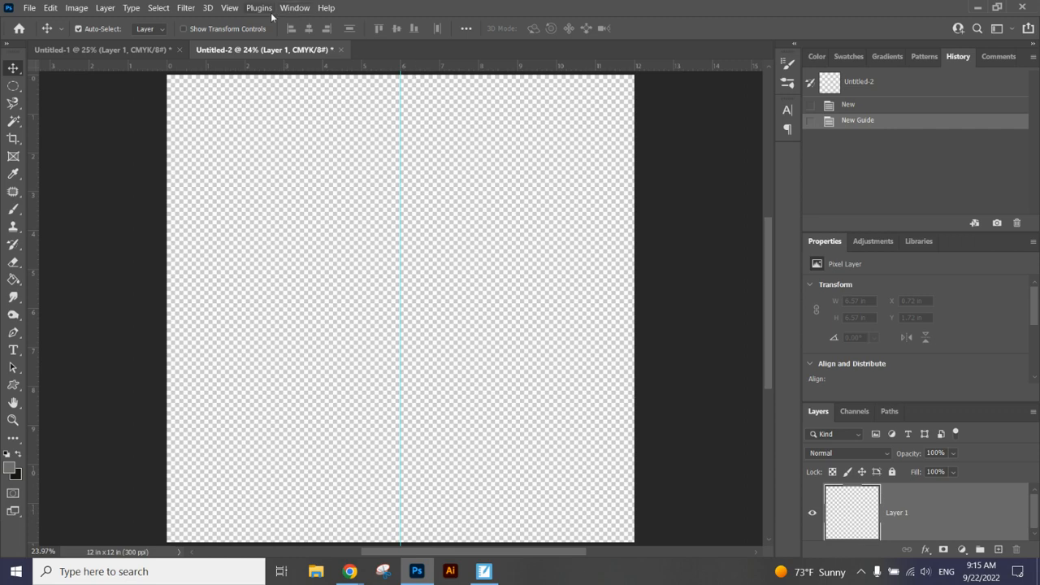
Step: Add a horizontal guide at position 6 in through the canvas centre
click(230, 10)
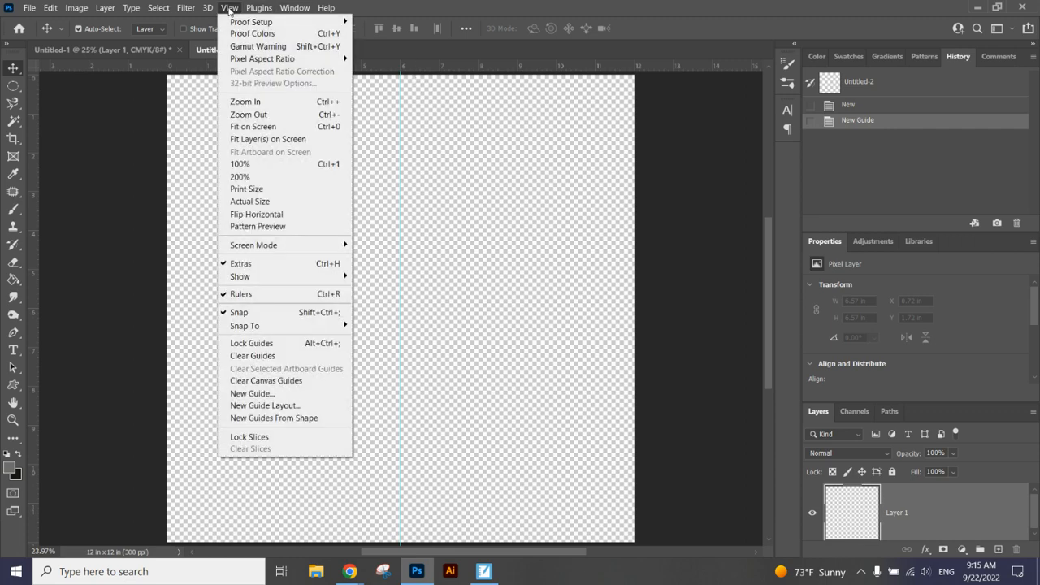
click(301, 397)
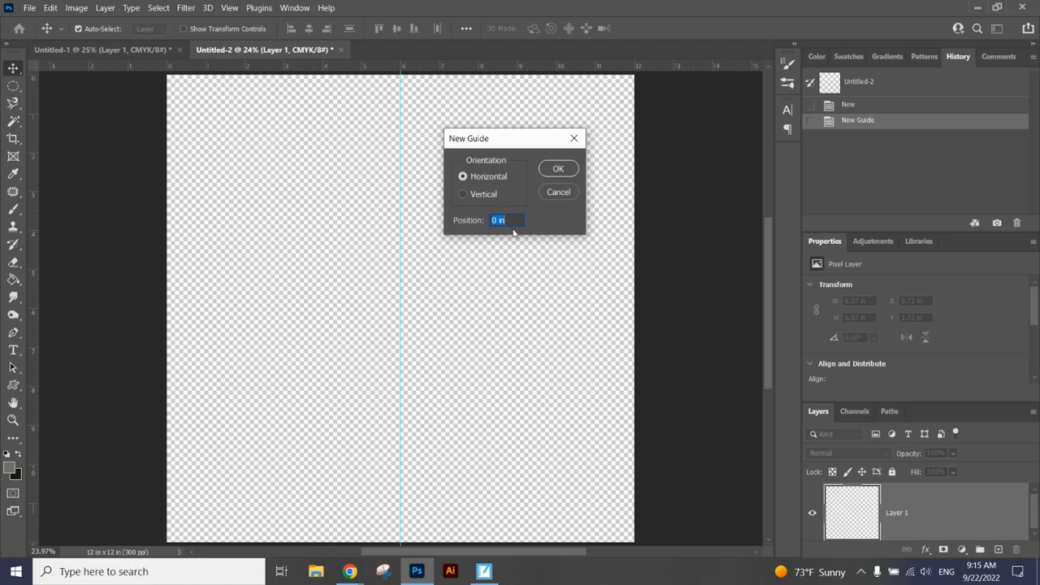
text(6 in)
key(Return)
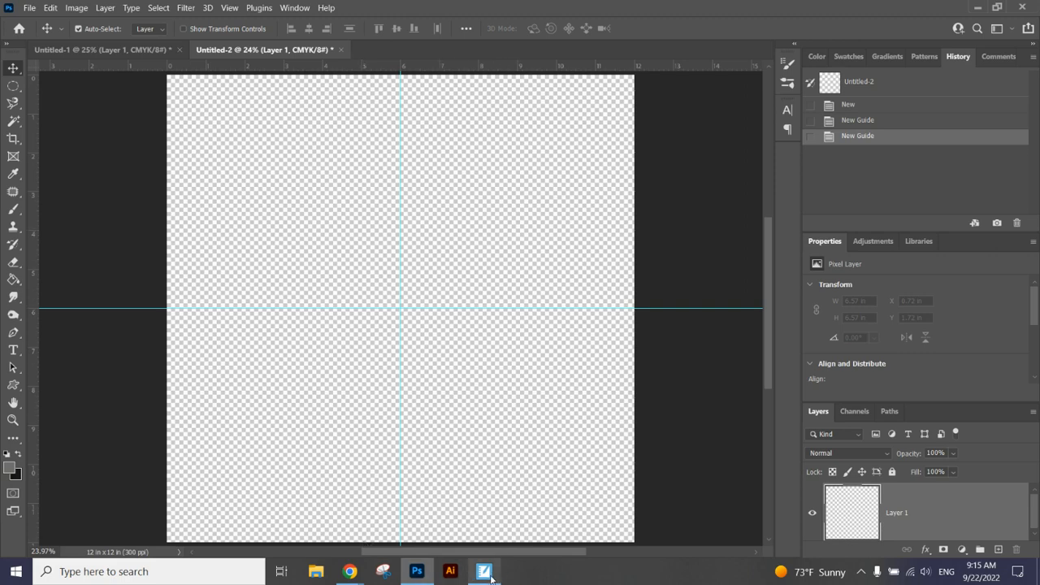
mouse_move(490, 579)
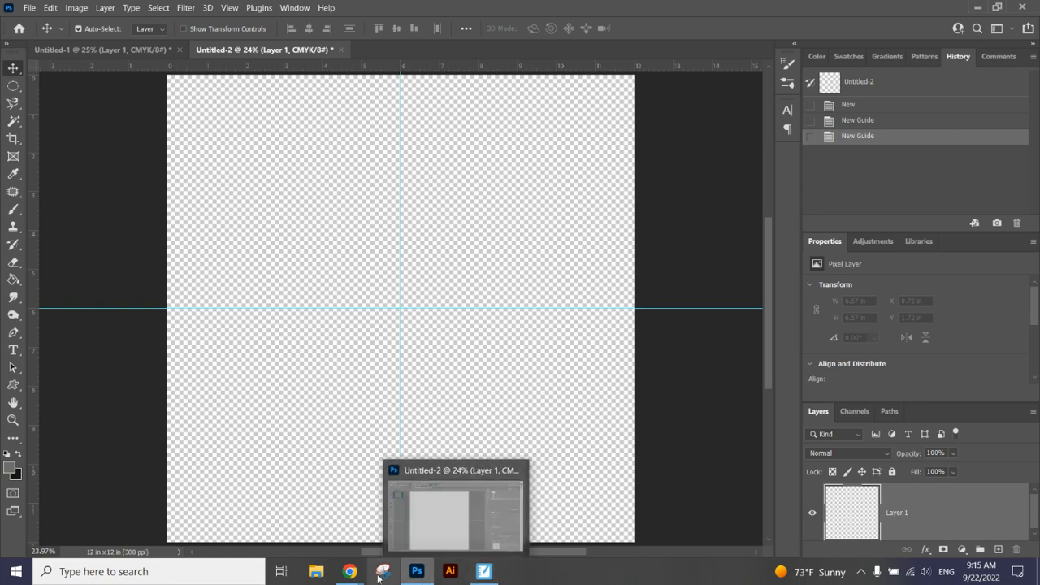
mouse_move(350, 573)
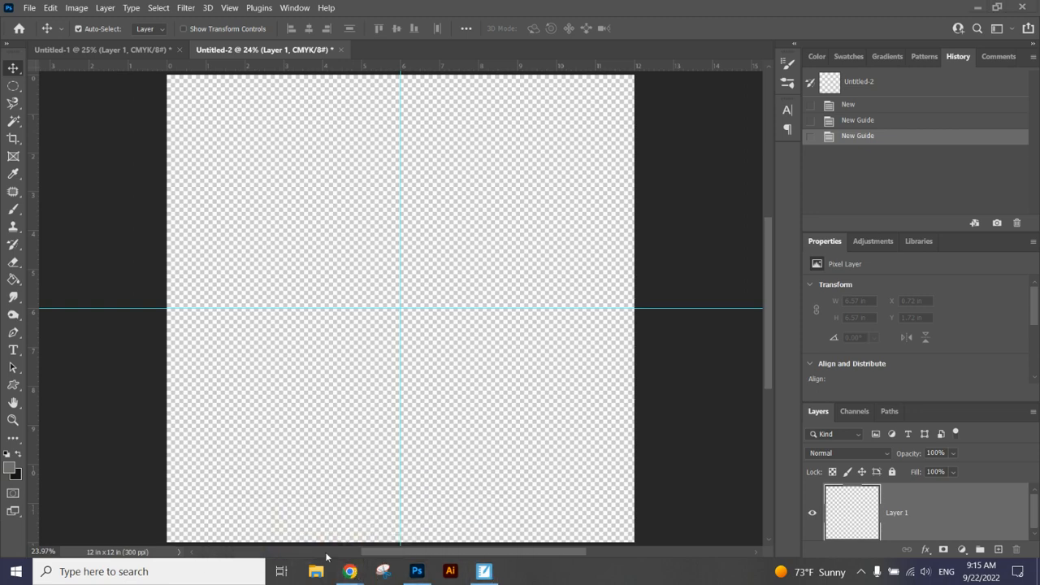
click(295, 531)
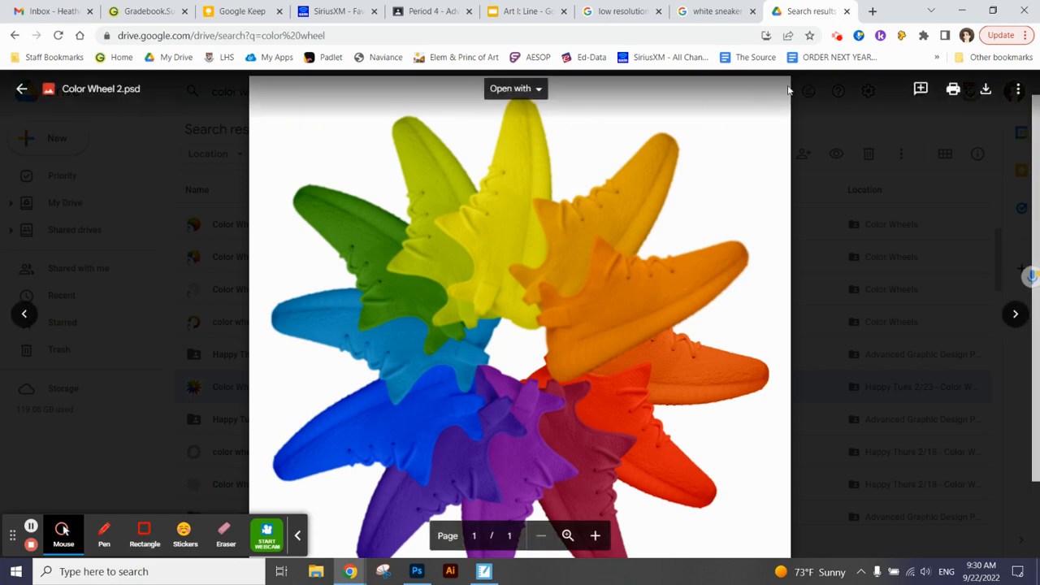
click(729, 8)
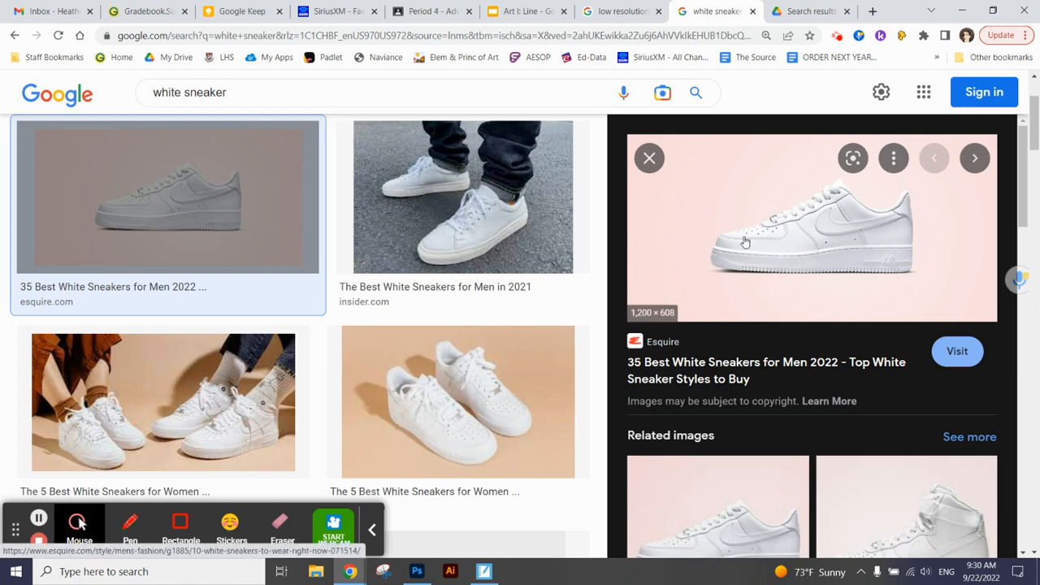
right_click(811, 248)
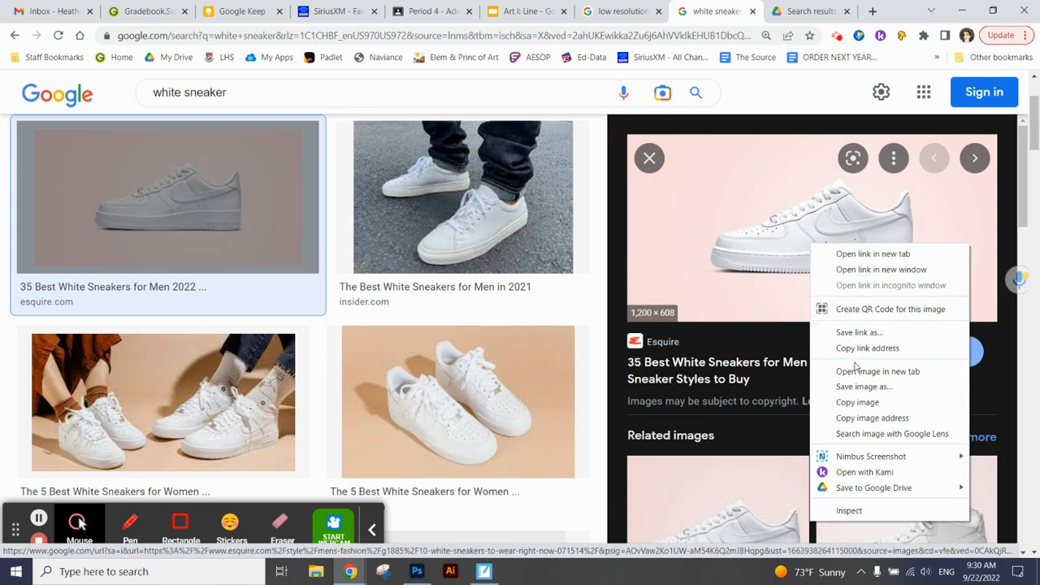
click(853, 387)
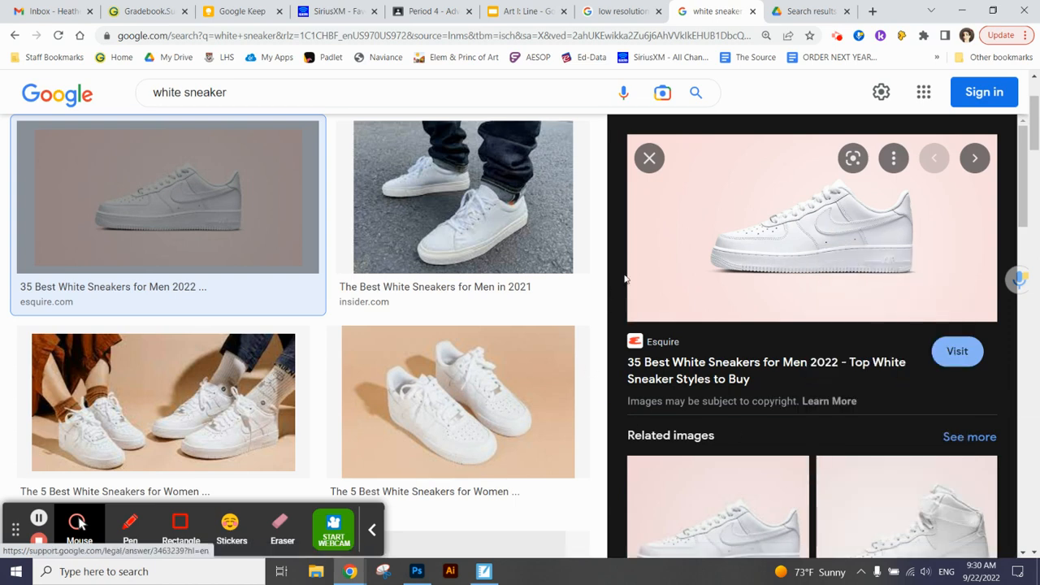
right_click(875, 205)
click(911, 236)
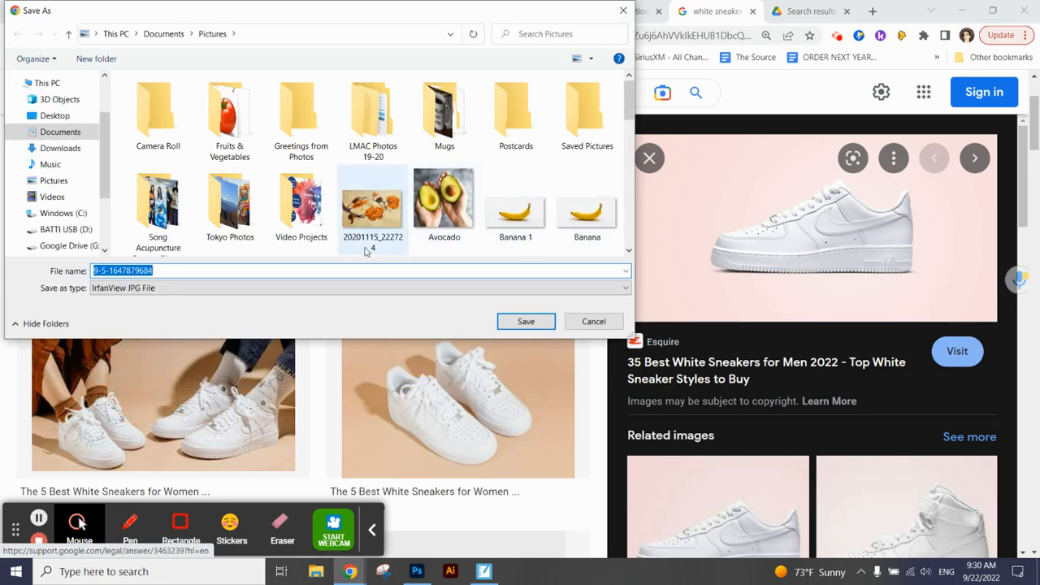
click(526, 321)
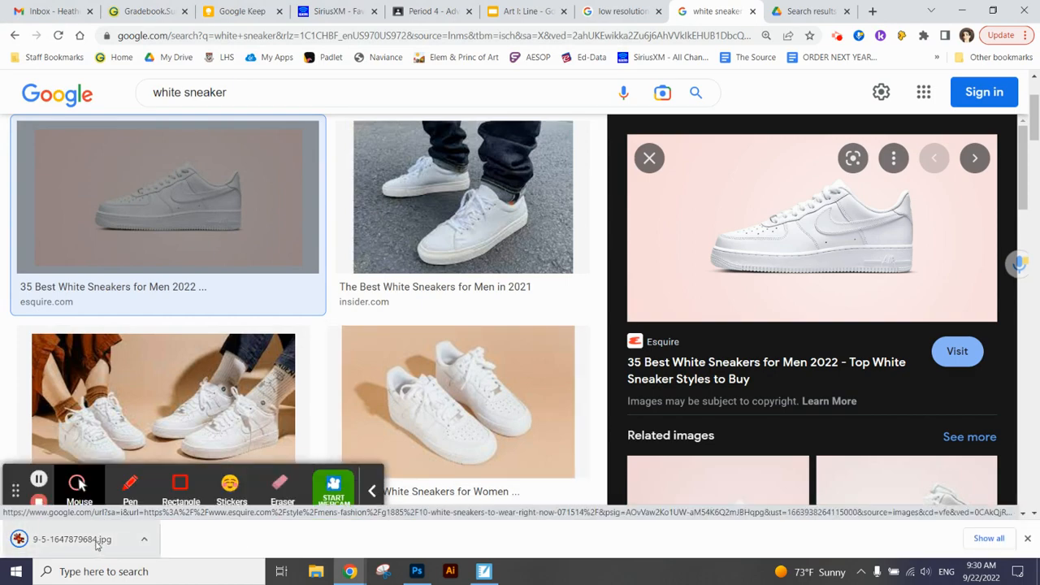
Step: Open the downloaded sneaker JPG in Photoshop as its own document and unlock its Background layer
drag(97, 545, 404, 52)
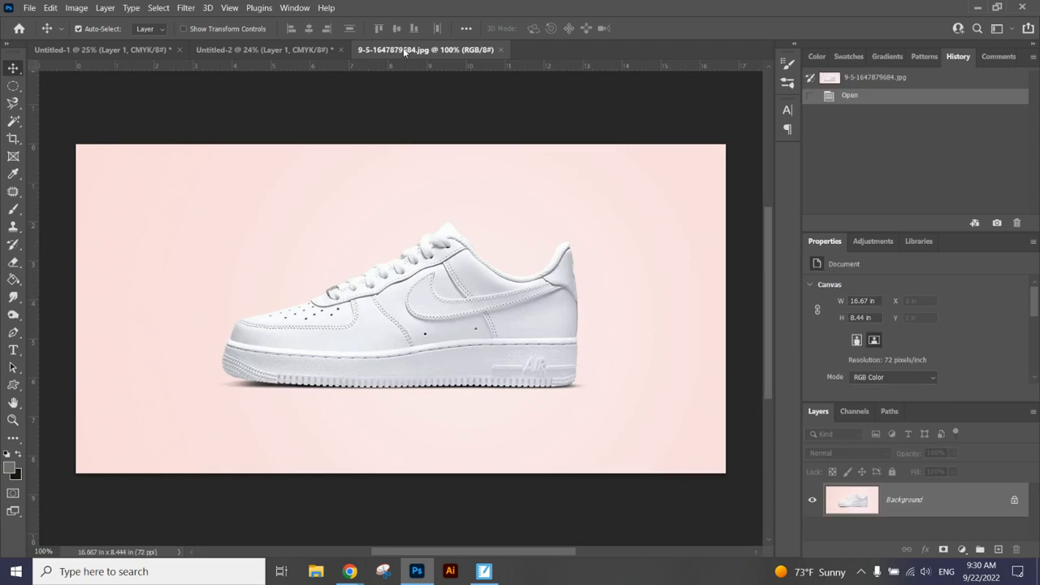
click(1015, 503)
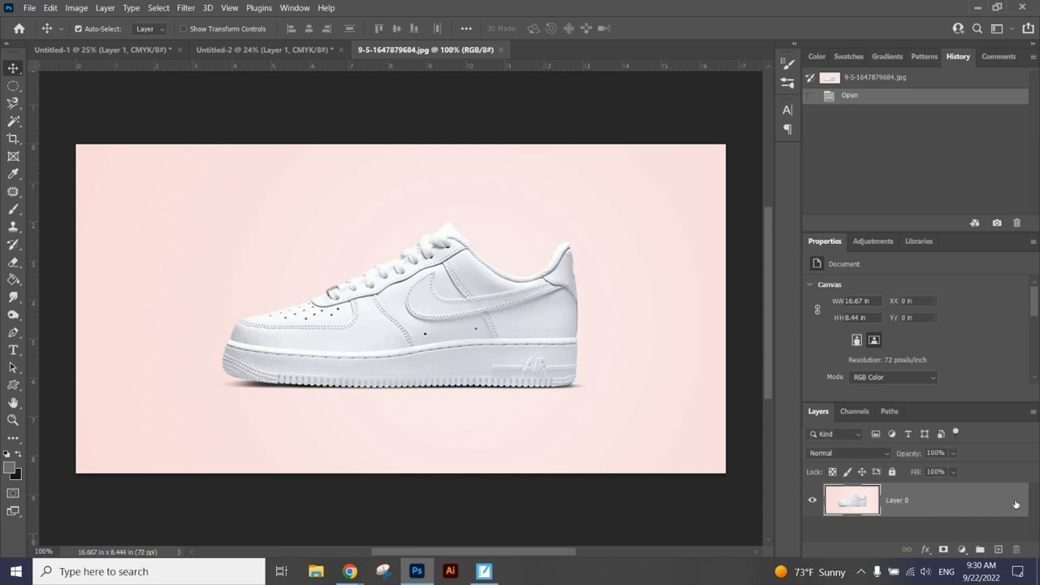
double_click(1016, 504)
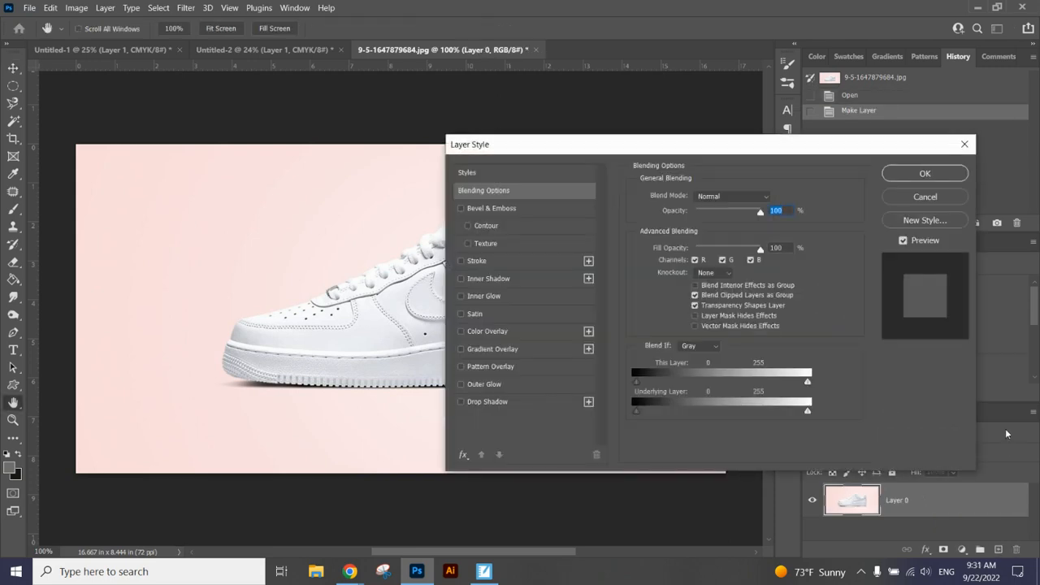
click(964, 144)
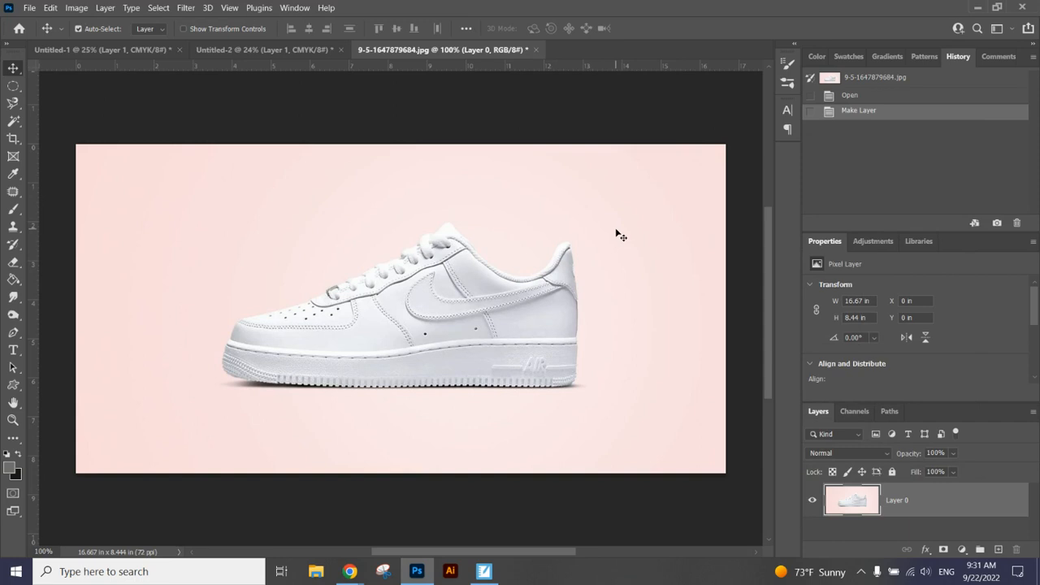
click(17, 124)
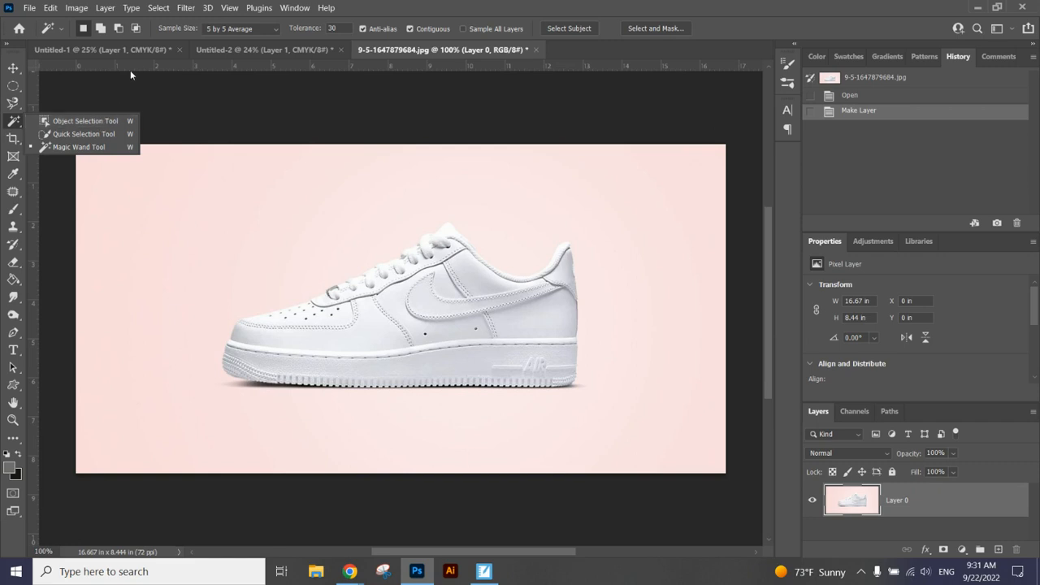
click(440, 5)
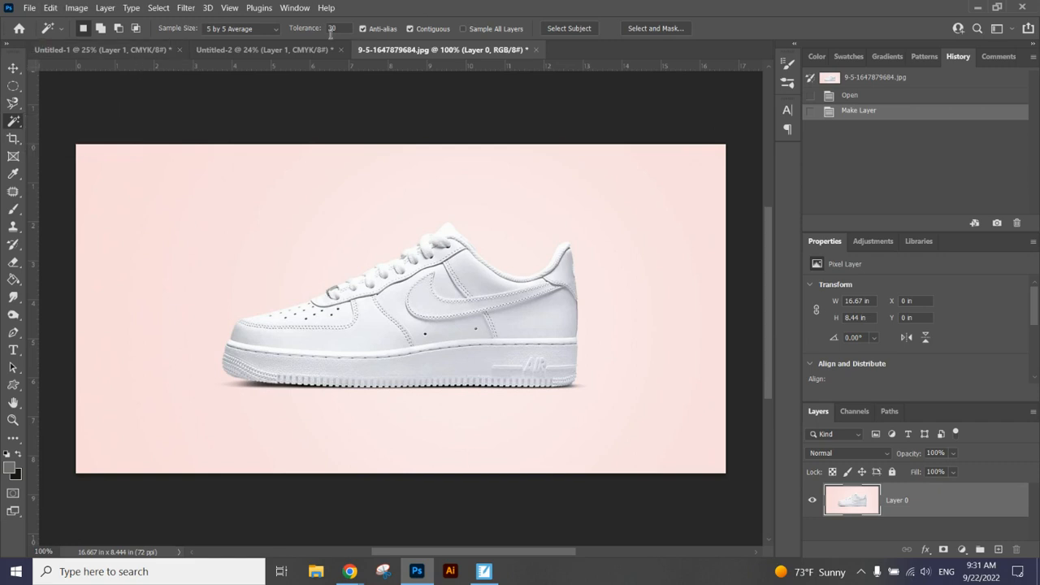
click(291, 10)
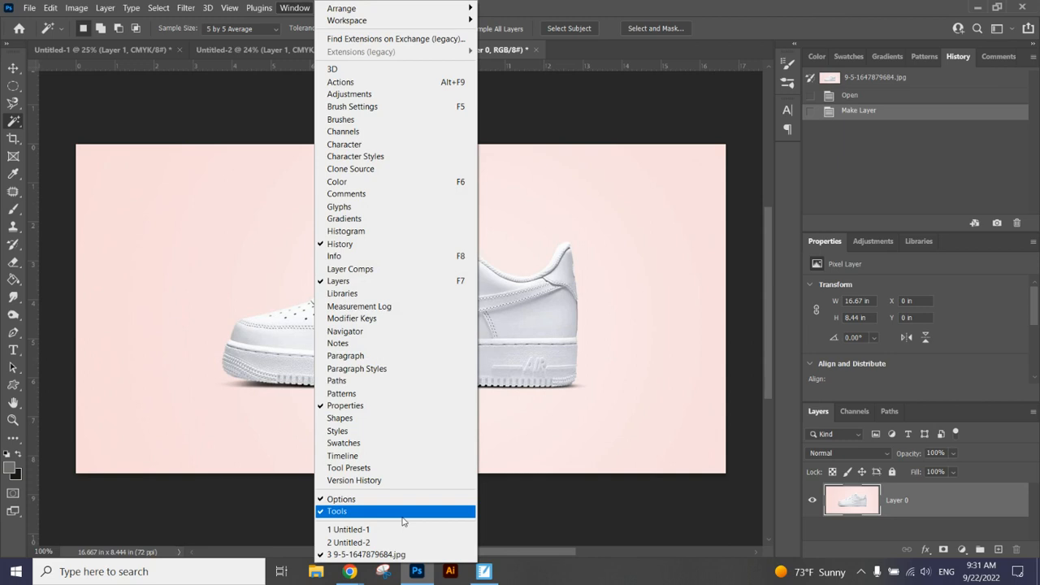
click(572, 5)
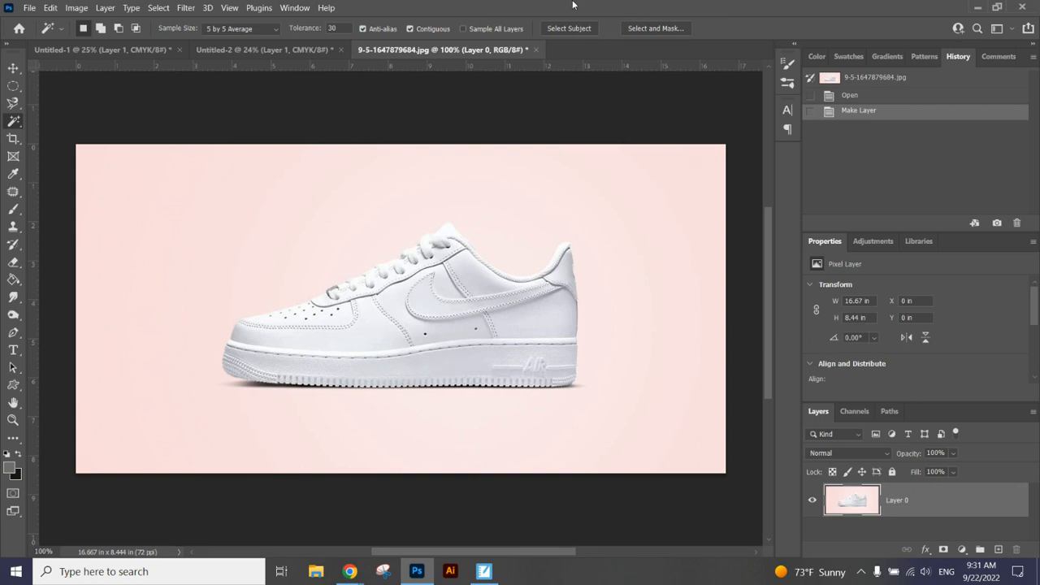
Step: Try selecting the pink background with the Magic Wand at tolerance 30, and clear the selection
right_click(13, 120)
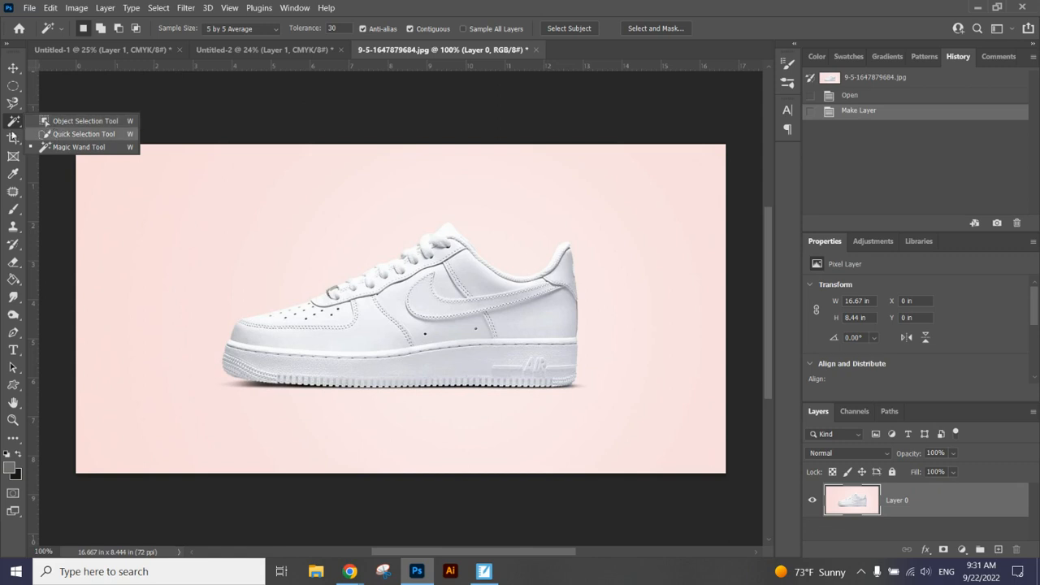
click(99, 147)
click(186, 236)
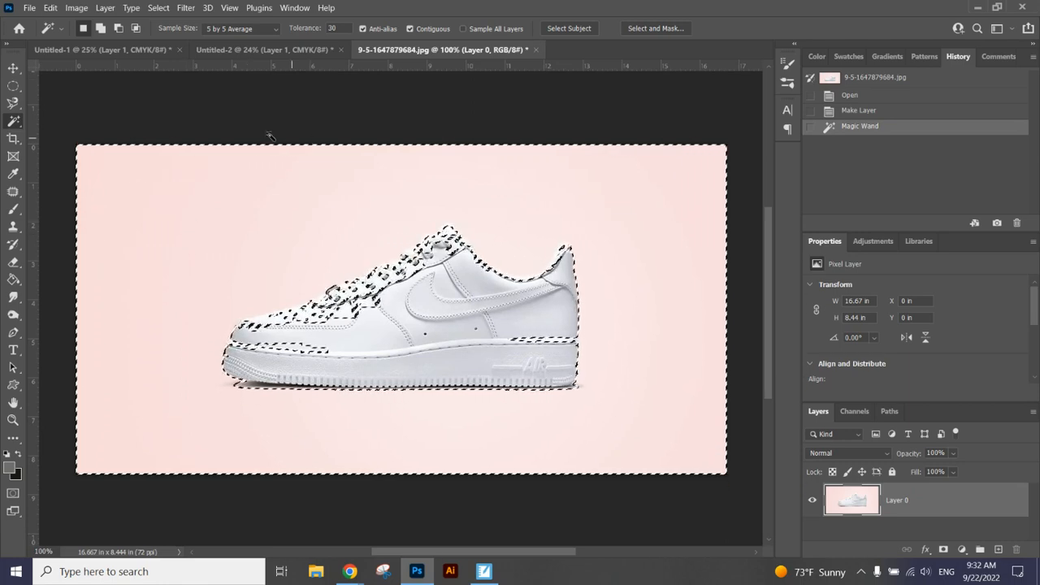
key(ctrl+d)
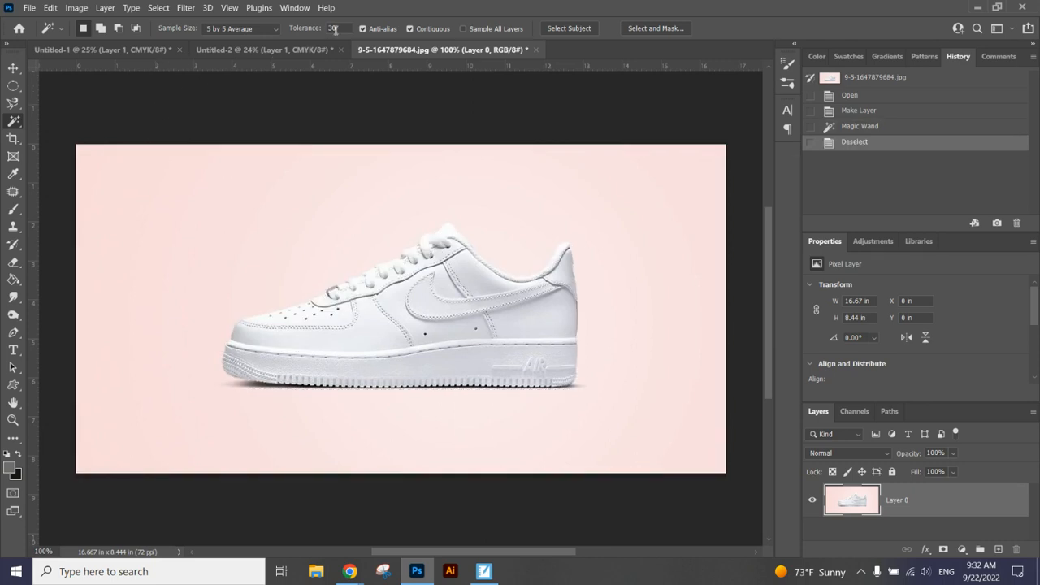
Step: Set the Magic Wand tolerance to 60 and try selecting the pink background around the sneaker
drag(341, 27, 328, 28)
key(BackSpace)
click(286, 210)
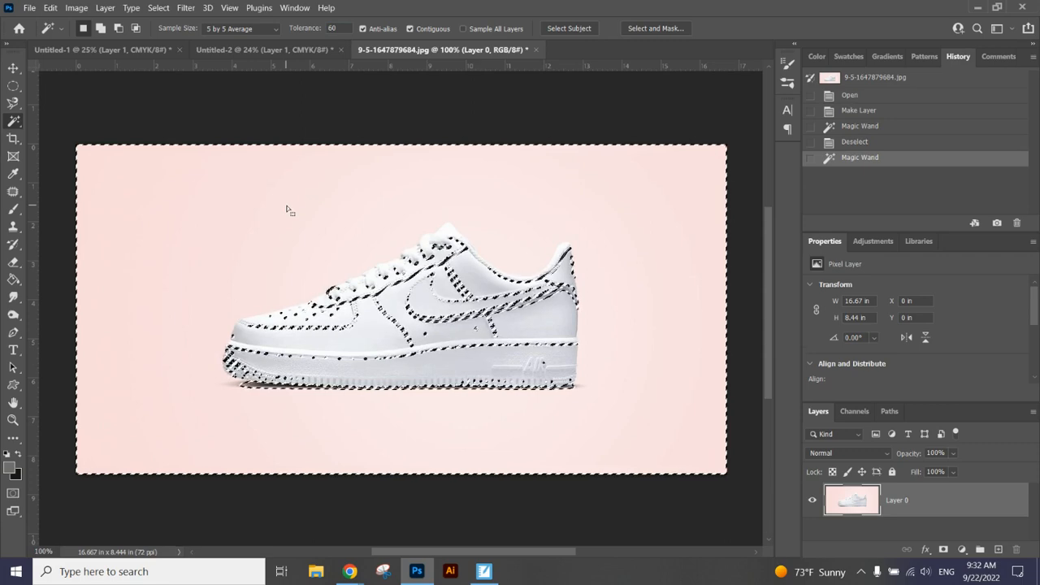
Step: Set the Magic Wand tolerance to 15 and reselect the pink background around the sneaker
double_click(335, 28)
text(15)
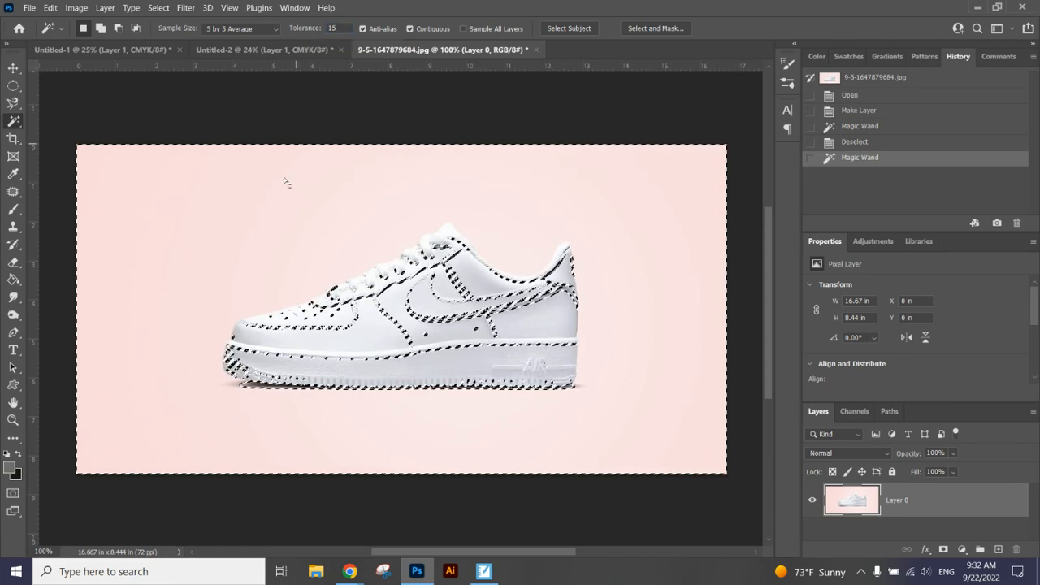
click(279, 209)
click(288, 225)
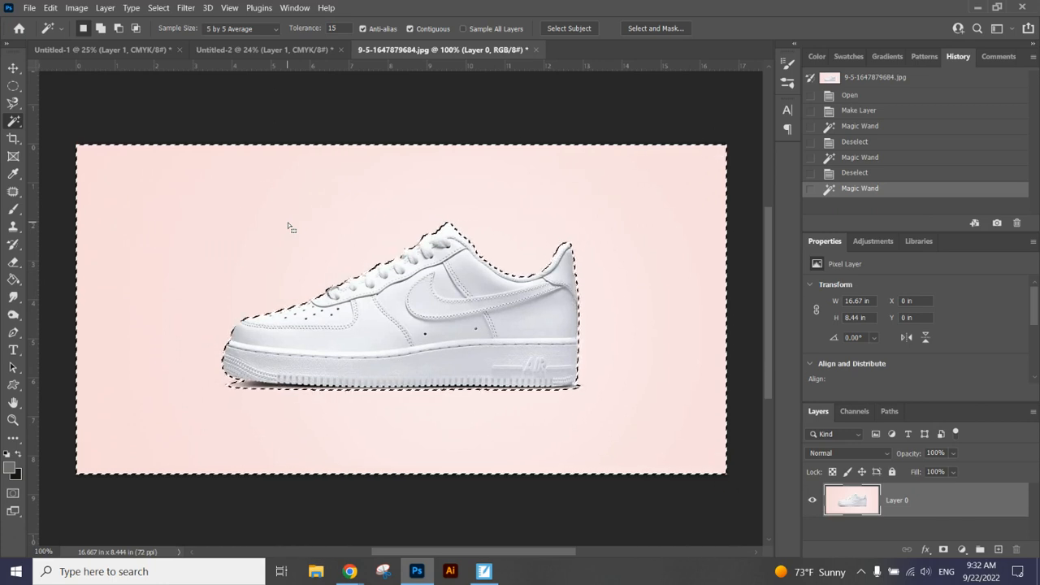
Step: Delete the selected pink background from Layer 0 and deselect
click(340, 28)
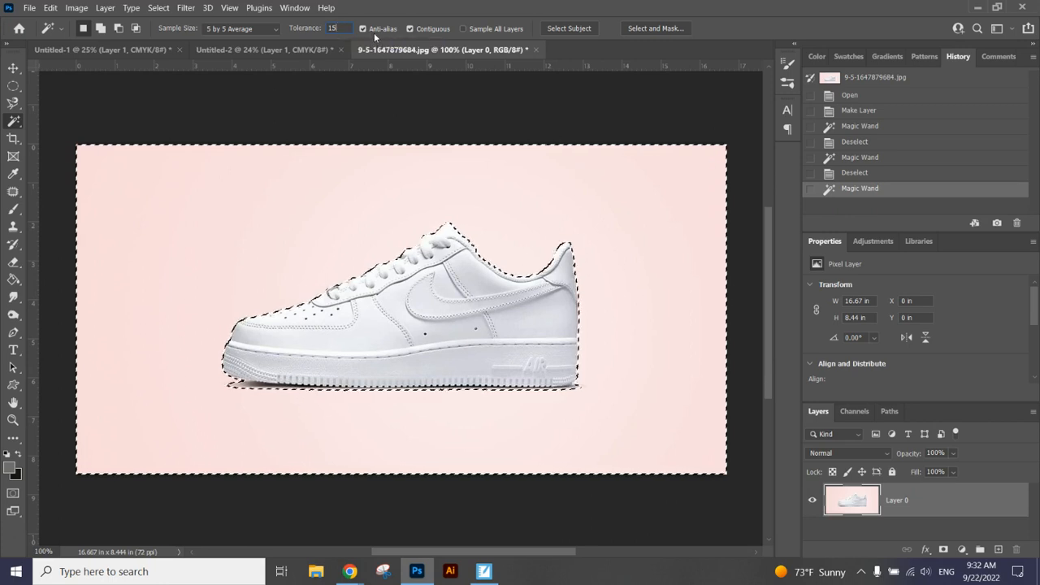
key(Return)
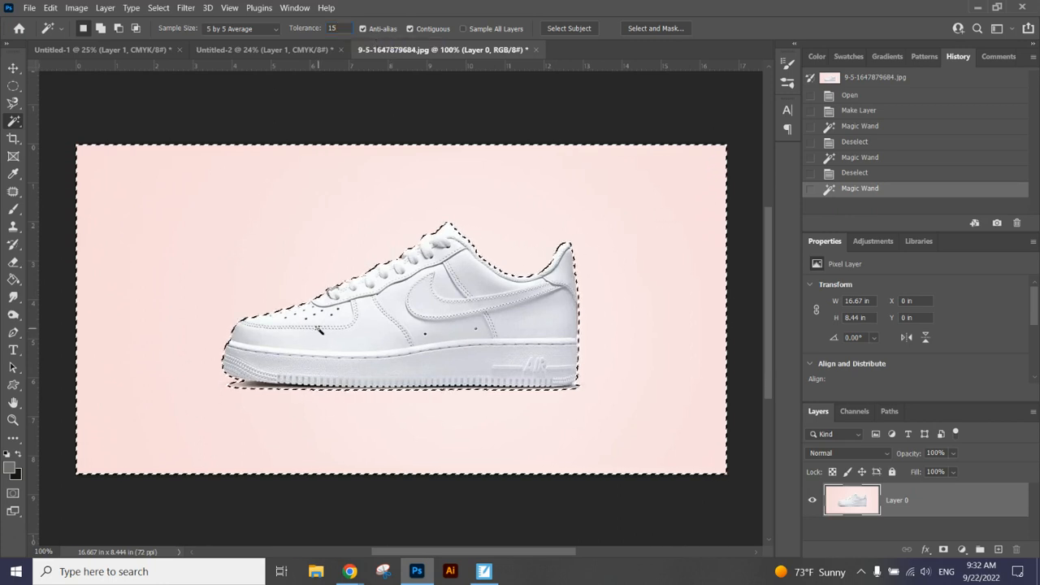
key(Delete)
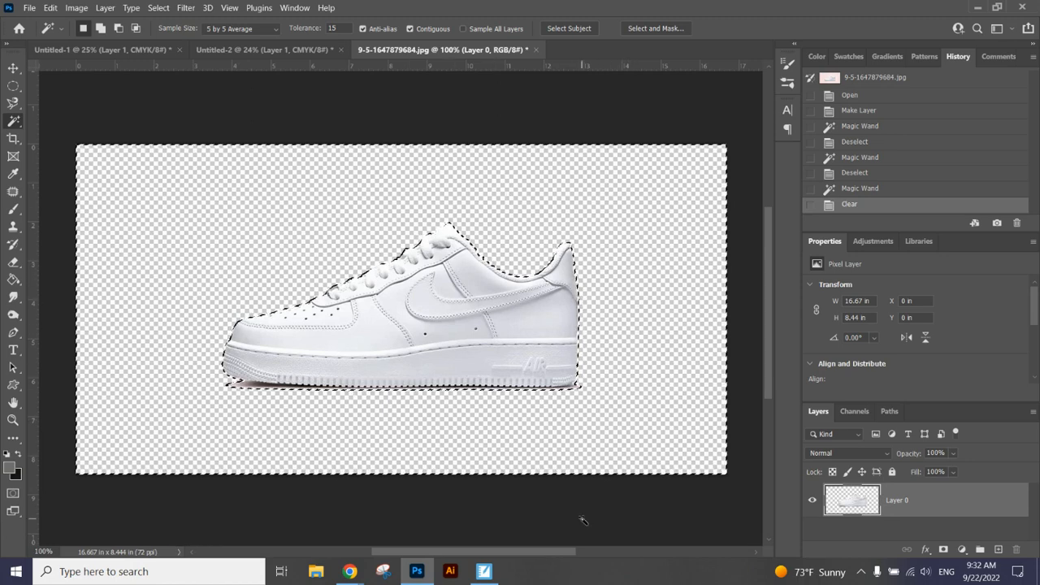
key(ctrl+d)
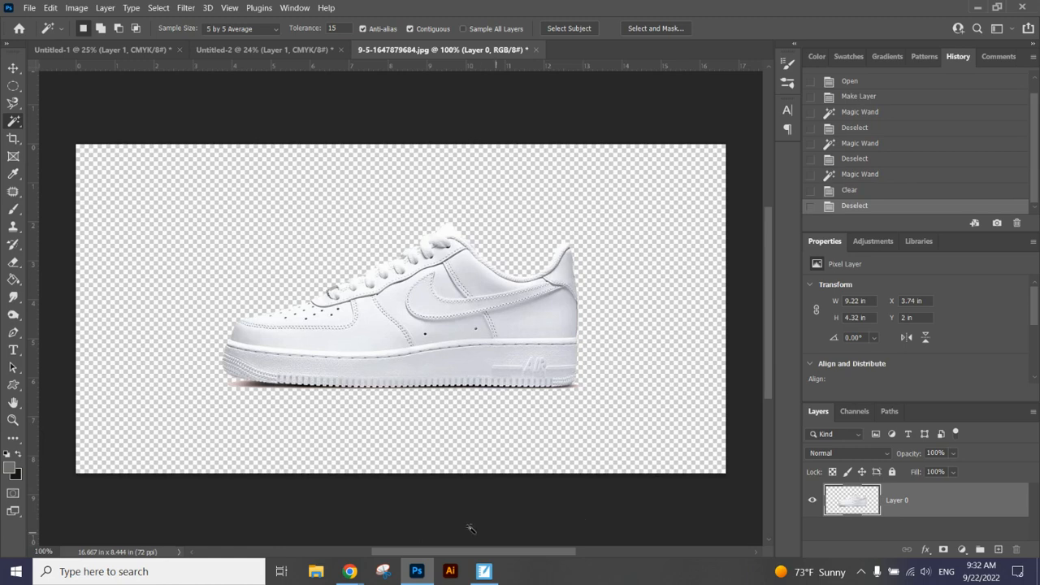
Step: Step back through the history to the Deselect state before the last Magic Wand selection, restoring the pink background
click(863, 190)
click(863, 174)
click(863, 160)
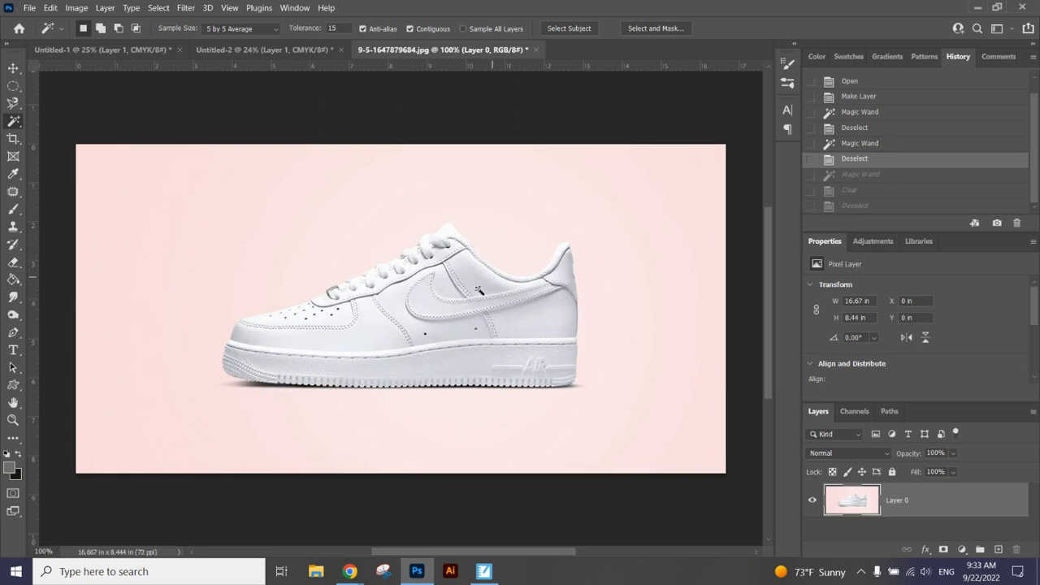
Step: Activate the Quick Selection Tool and enlarge its brush to 150
right_click(11, 125)
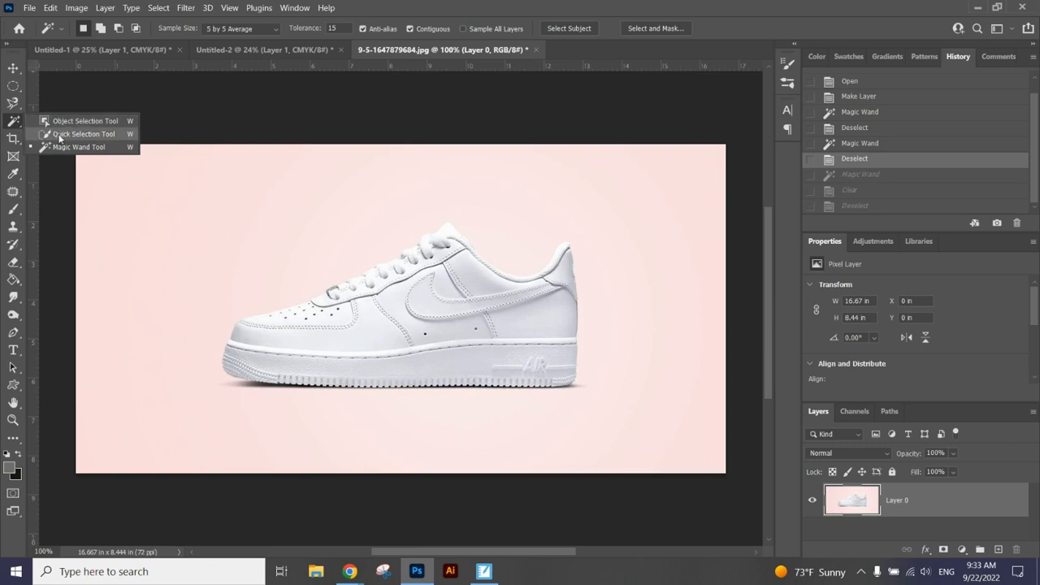
click(81, 134)
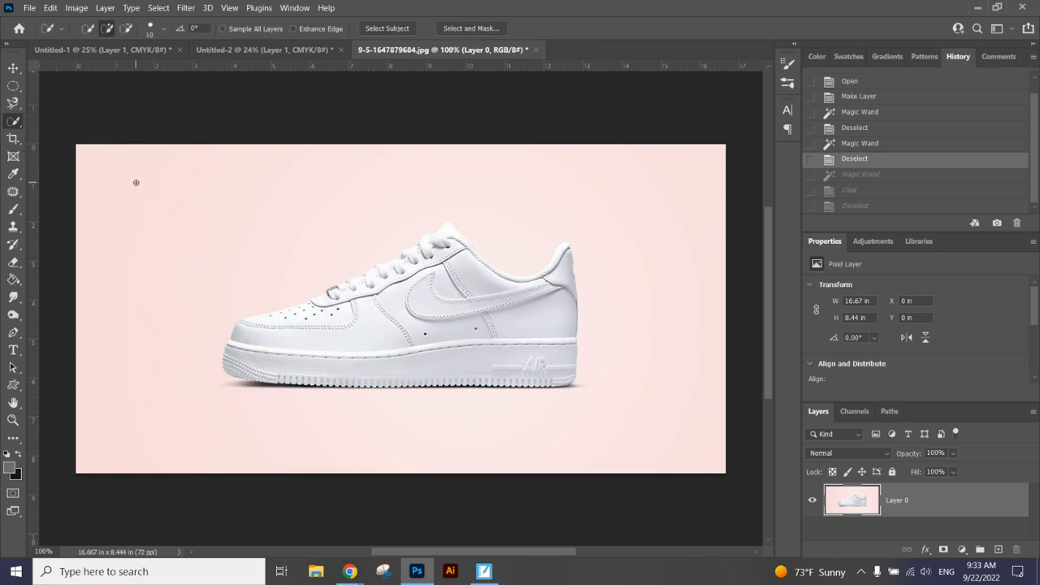
key(bracketright)
key(bracketright)
key(bracketright)
key(bracketright)
key(bracketright)
key(bracketright)
key(bracketright)
key(bracketright)
key(bracketright)
key(bracketright)
key(bracketright)
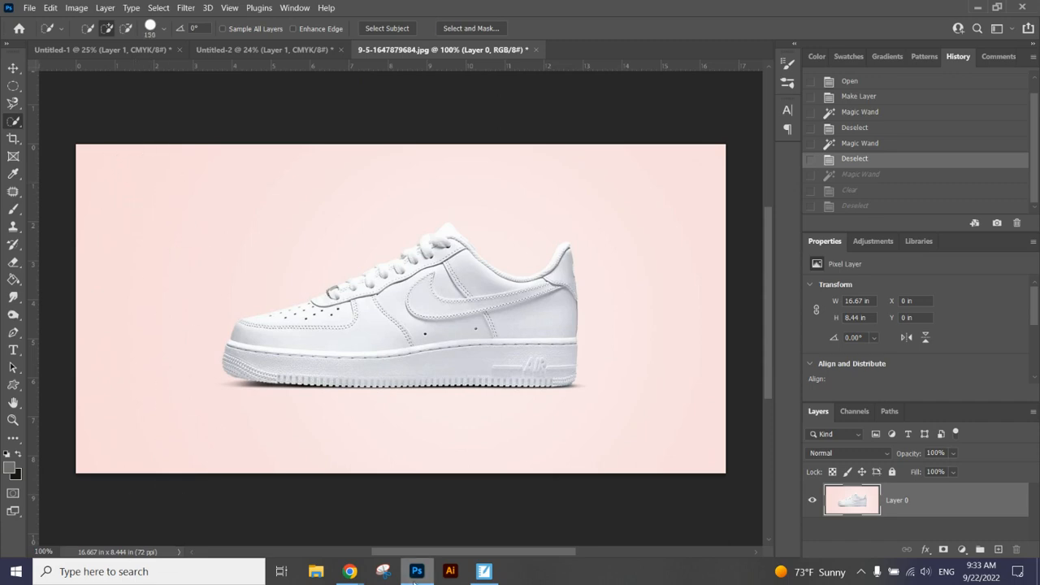
Step: Switch to SMART Notebook and add the bracket symbols "[ ]" after CMYK in the notes
click(484, 571)
click(373, 303)
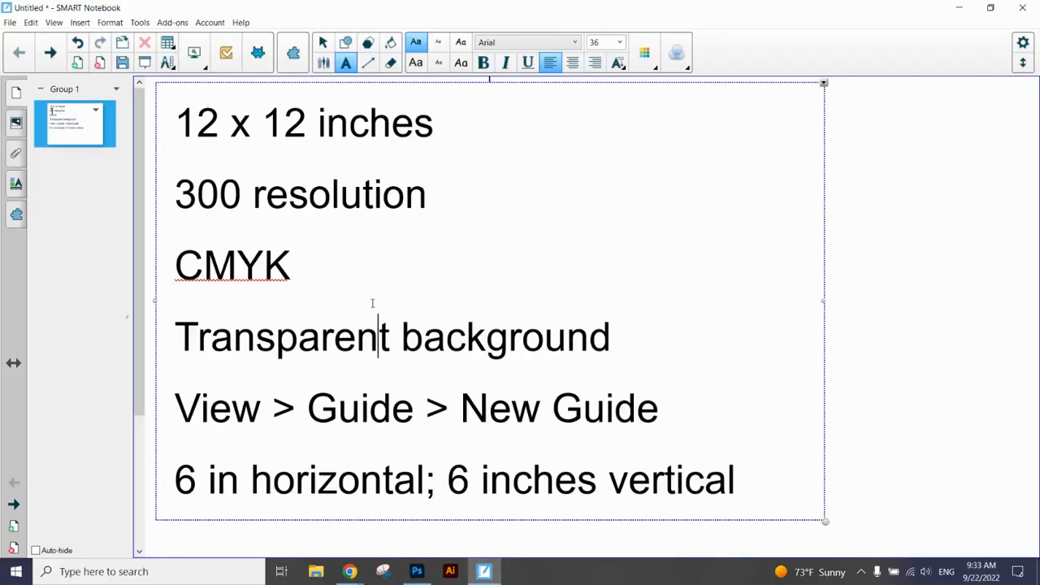
click(363, 274)
text([ ])
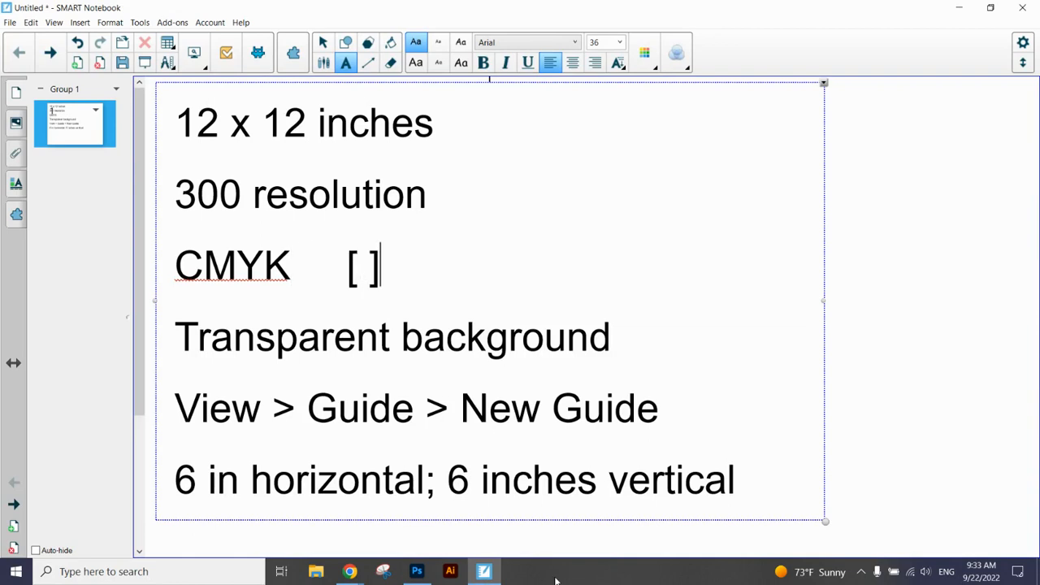
Step: Switch back to Photoshop, quick-select the background above the toe and laces, subtract the shoe areas, and delete the selected background
click(416, 571)
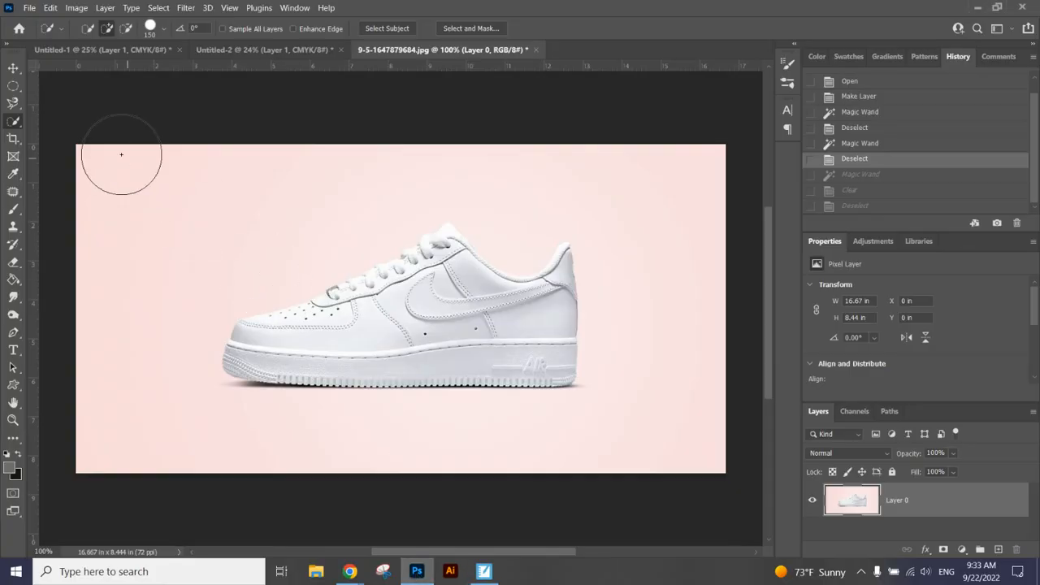
mouse_move(121, 155)
mouse_down()
mouse_move(112, 170)
mouse_move(132, 178)
mouse_move(121, 236)
mouse_move(293, 203)
mouse_move(309, 213)
mouse_up()
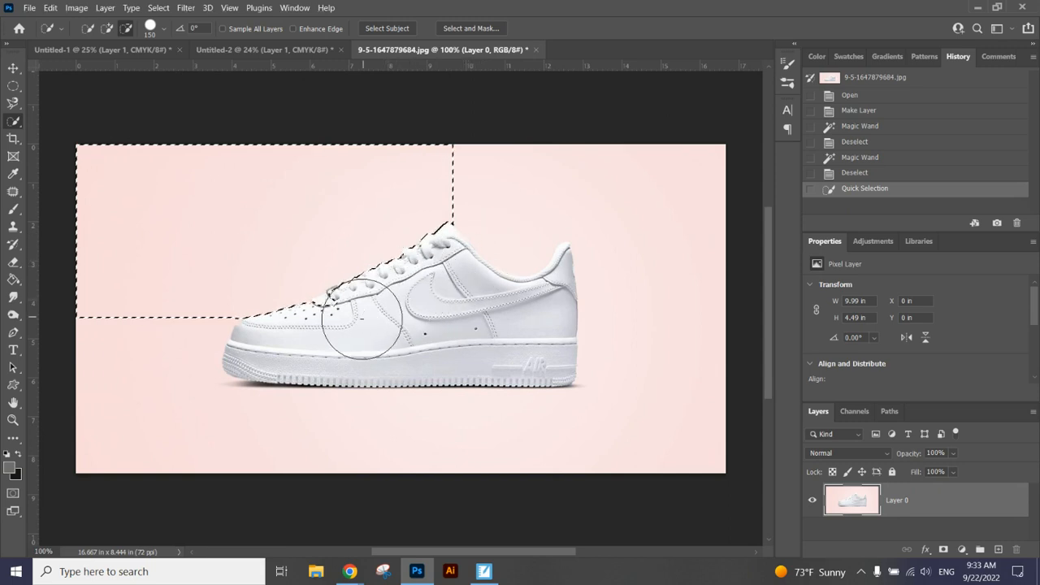
drag(362, 319, 344, 333)
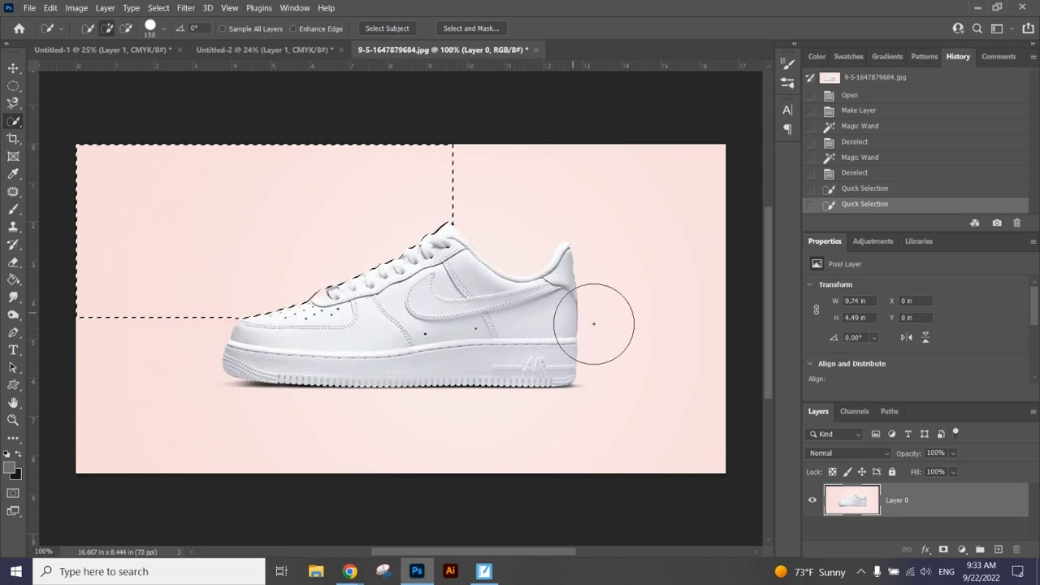
key(Delete)
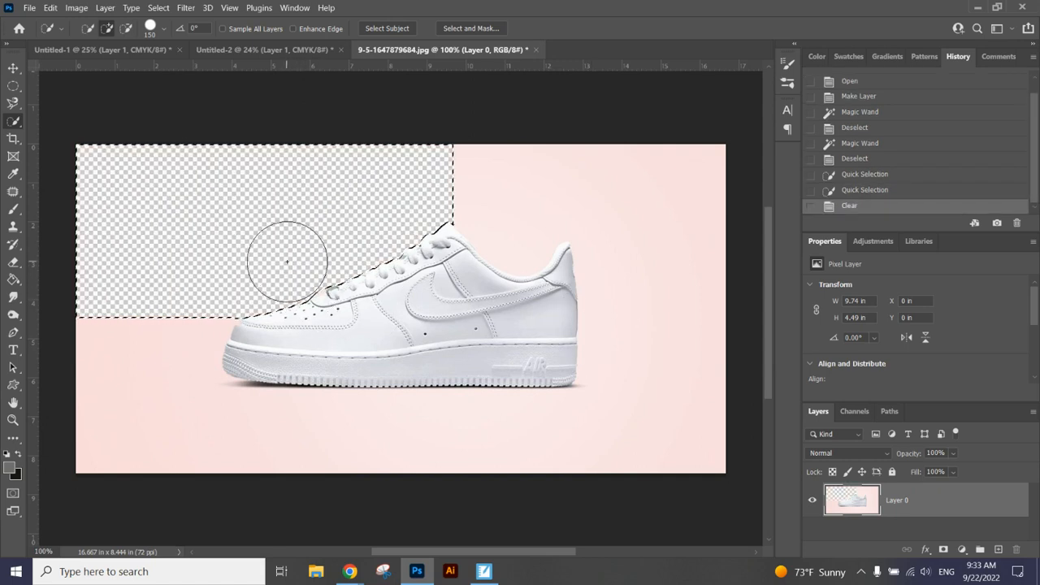
Step: Reduce the Quick Selection brush to 70, brush along the sneaker's lace edge, and clear the selection
key(bracketleft)
key(bracketleft)
key(bracketleft)
key(bracketleft)
key(bracketleft)
drag(303, 265, 317, 294)
key(ctrl+d)
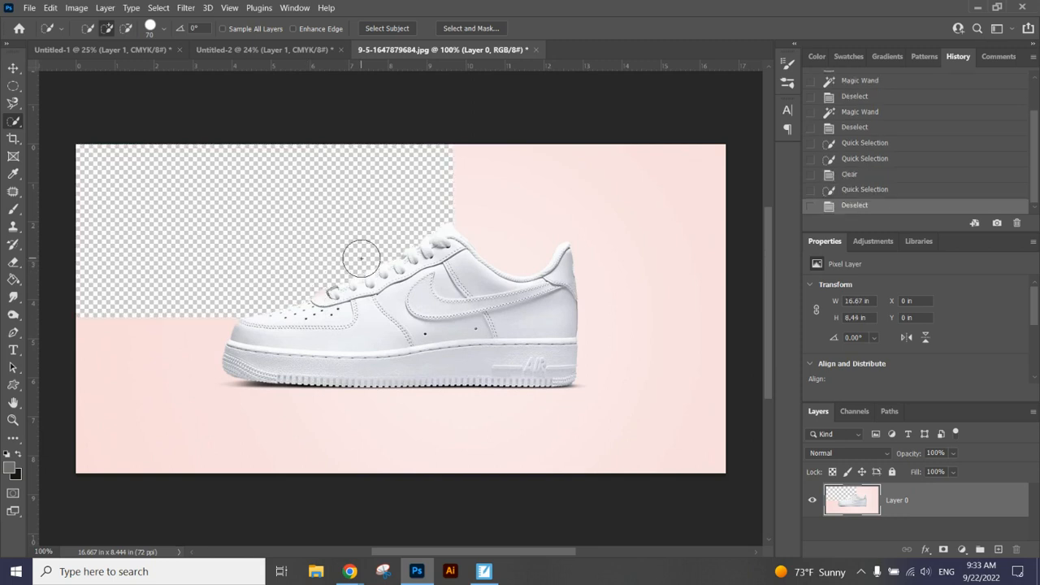
Step: Erase the shadow and pink background beneath the sneaker's toe with the Eraser
click(14, 263)
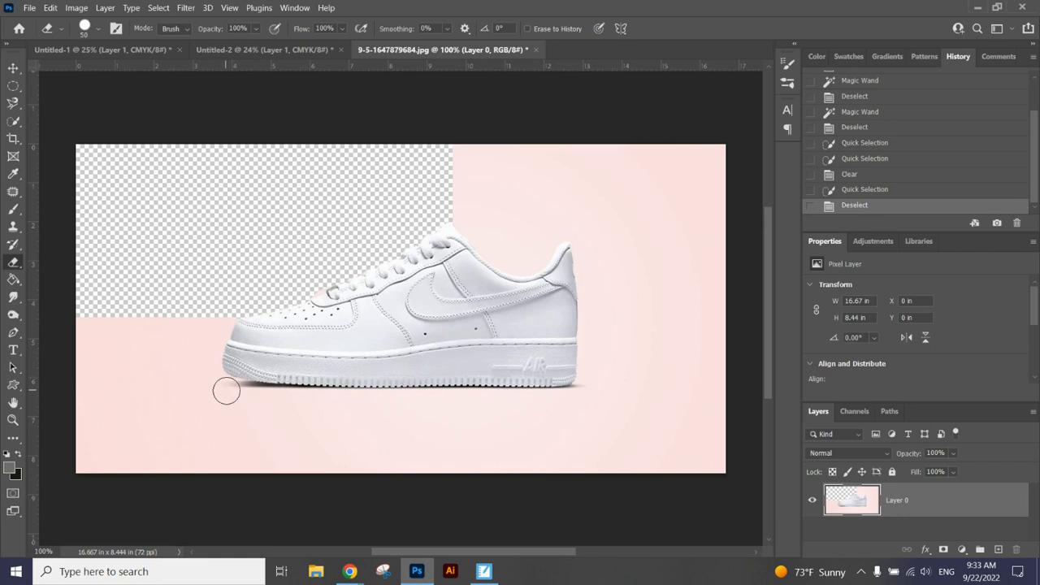
drag(227, 391, 300, 399)
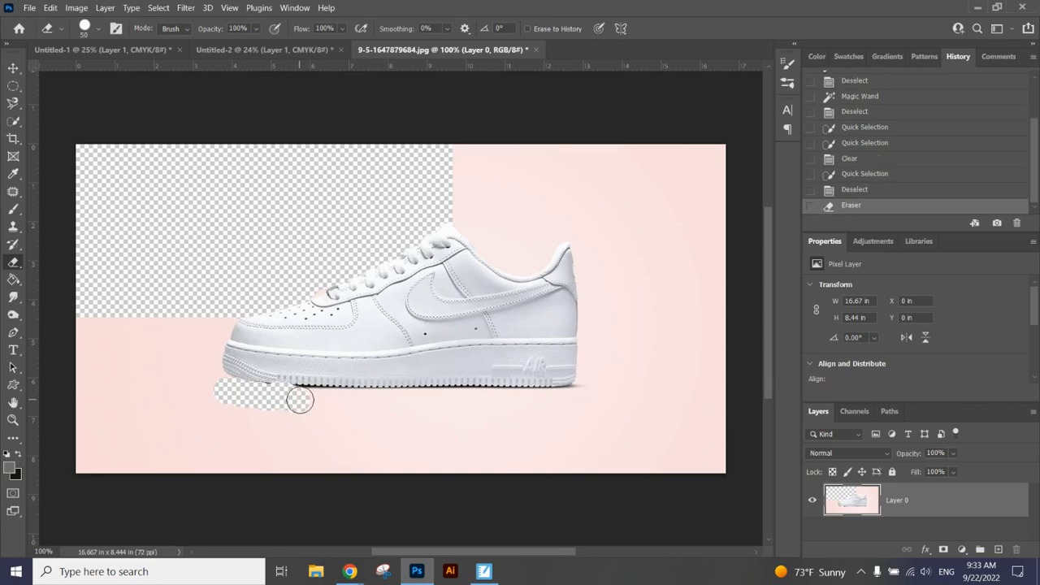
Step: Switch to SMART Notebook and delete all the document setup notes from the text box
click(417, 570)
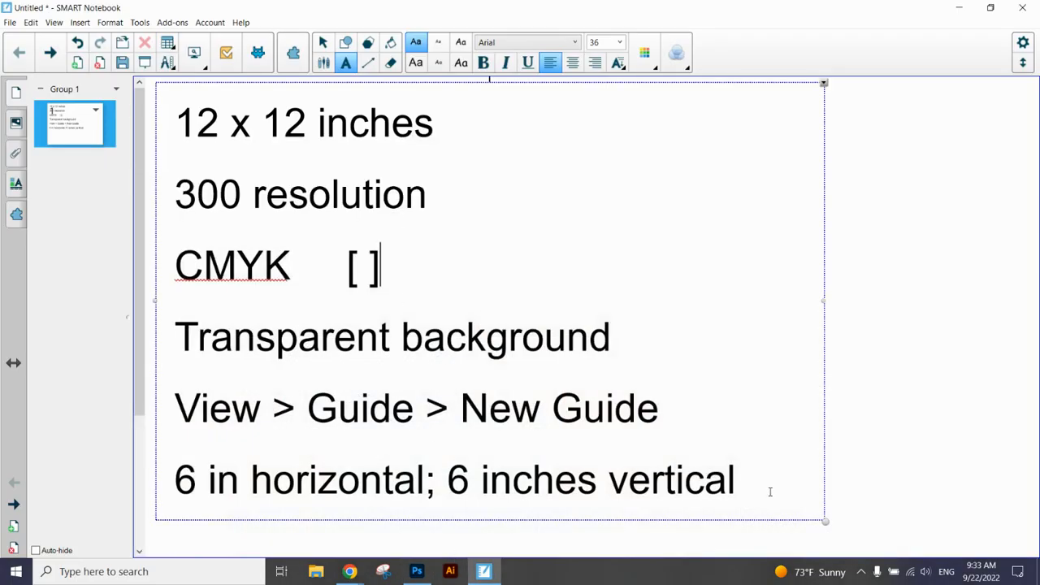
drag(769, 492, 166, 102)
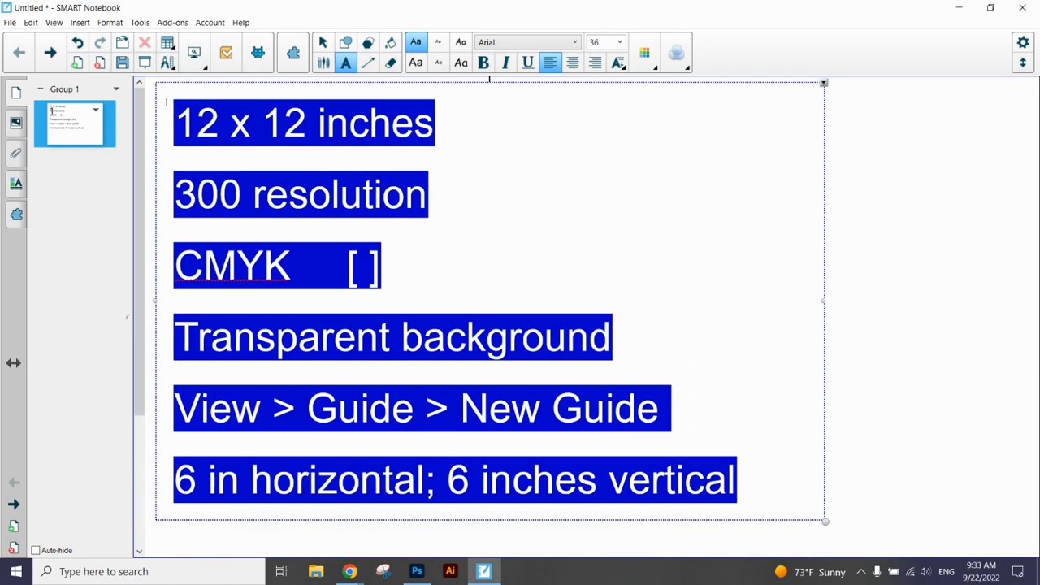
key(Delete)
Step: Write the note "Magic Wand (adj tolerance as needed)" in the emptied text box
text(Magic)
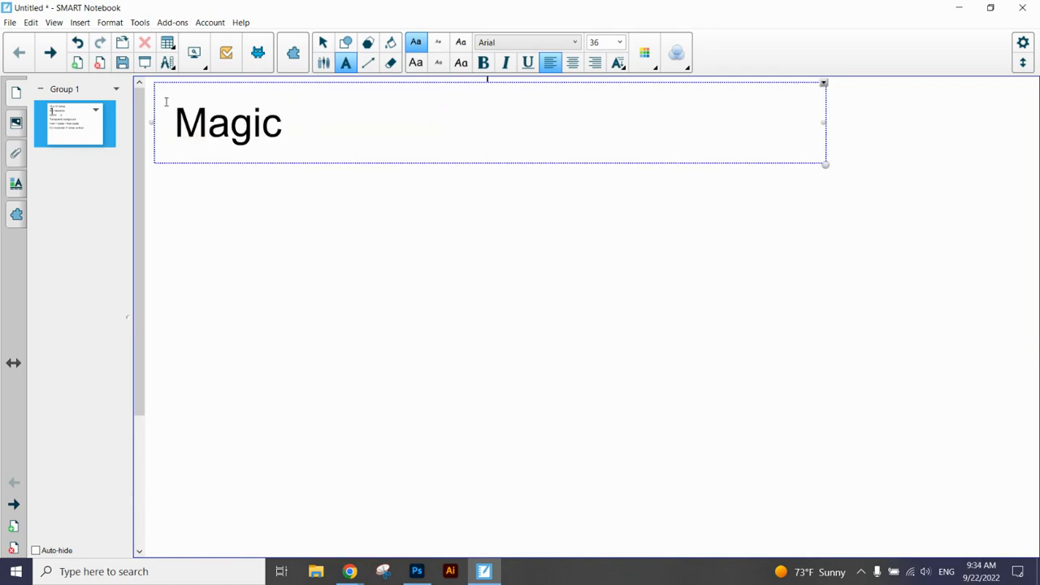
text( Wand (asjut)
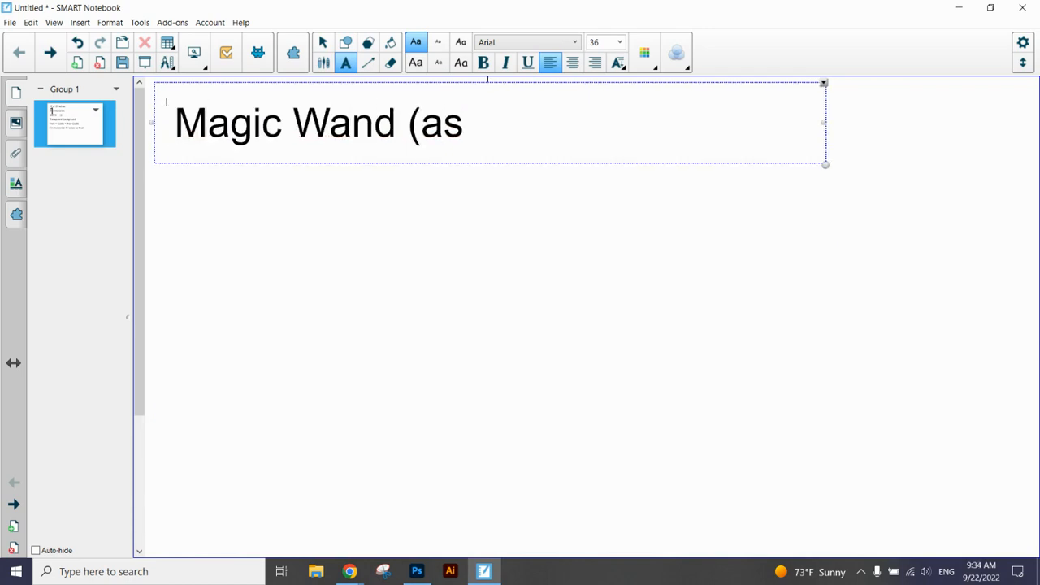
key(BackSpace)
key(BackSpace)
key(BackSpace)
key(BackSpace)
text(dju t)
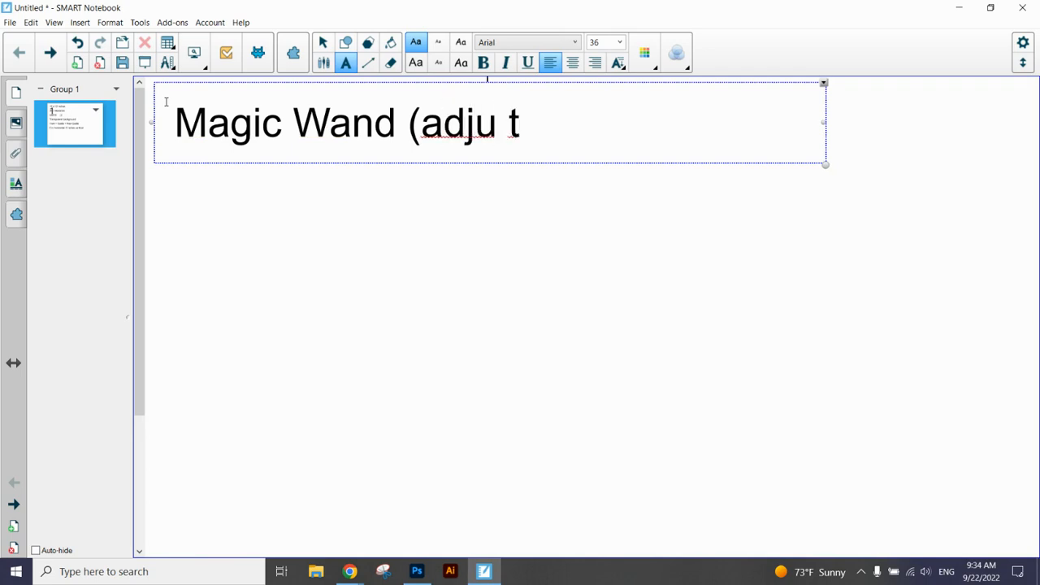
key(BackSpace)
key(BackSpace)
key(BackSpace)
text(tolerance)
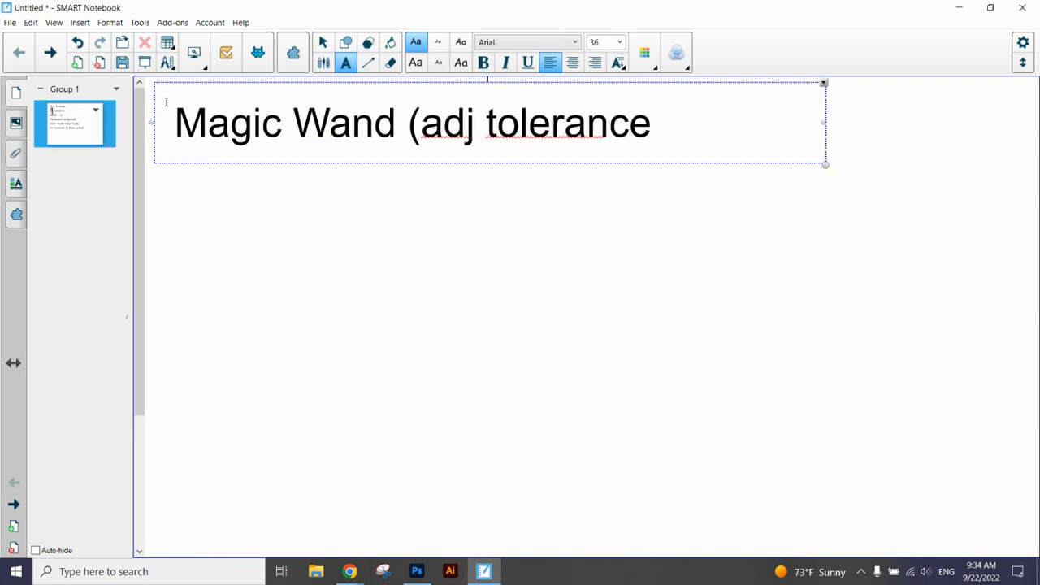
text( as needed))
Step: Add the line "Quick Select (Alt key to select less)" below the Magic Wand note
key(Return)
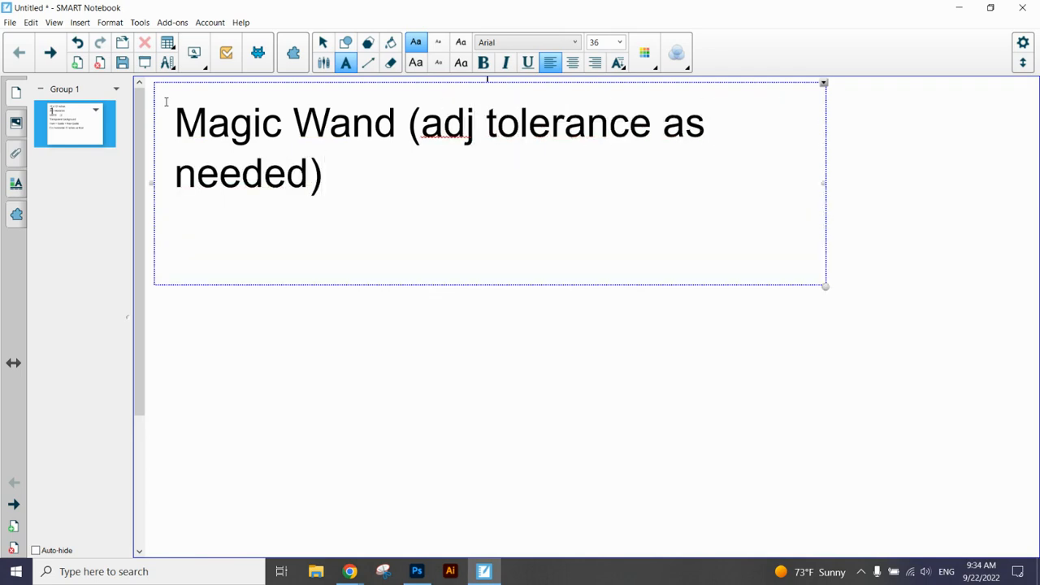
text(Quick Sele)
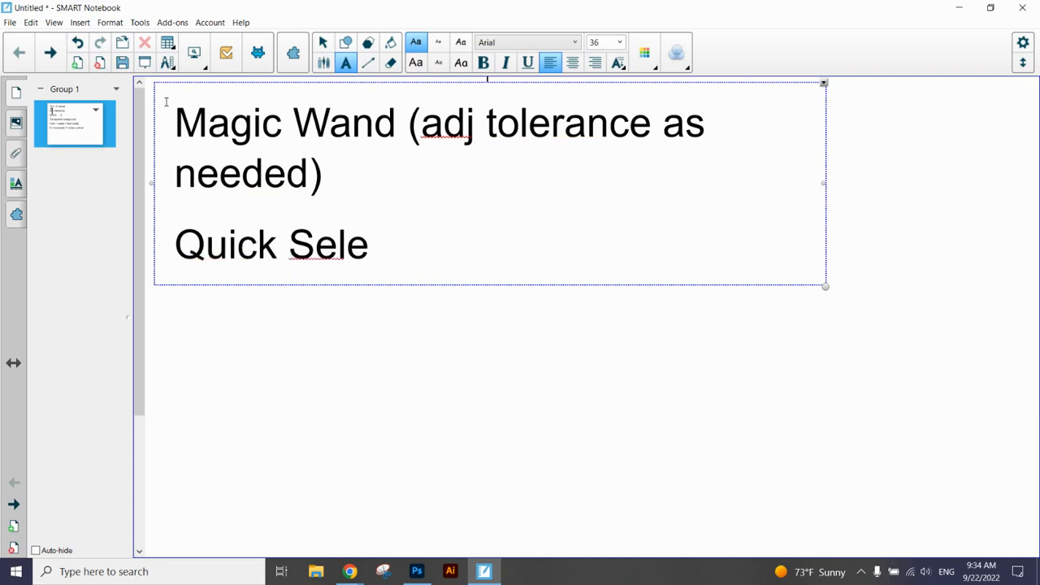
text(ct ()
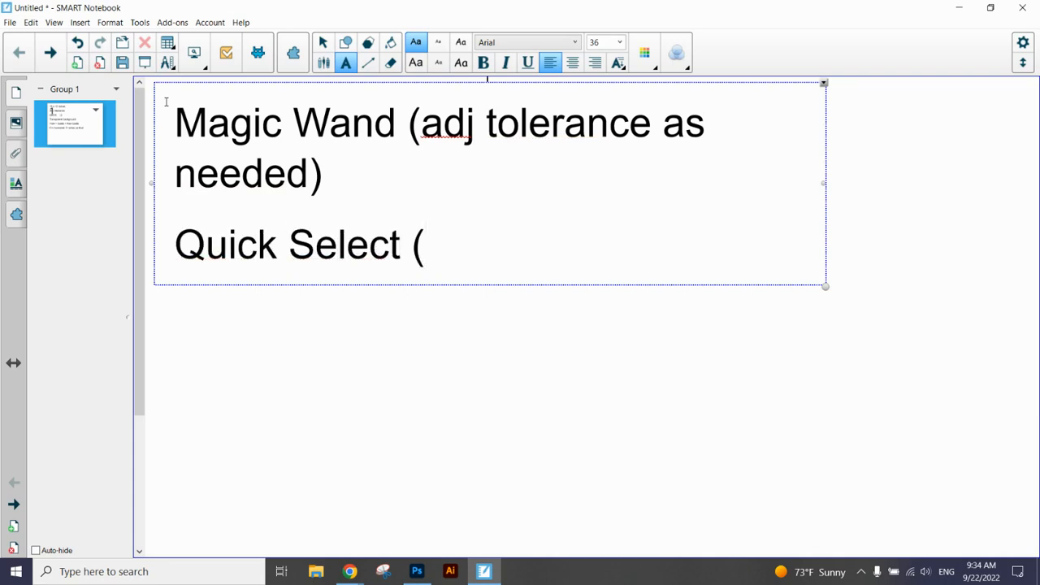
text(Alt key)
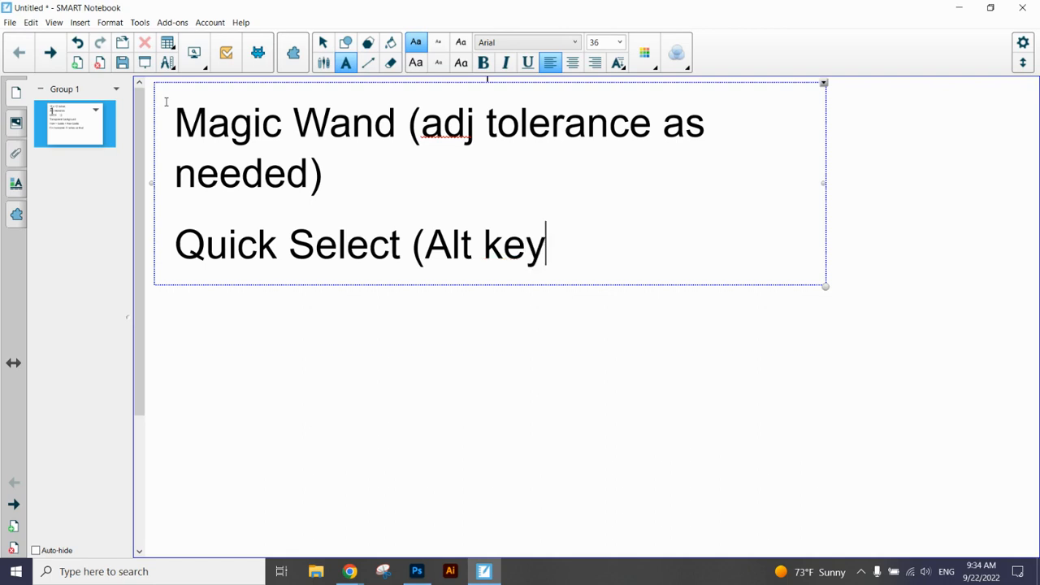
text( to select less))
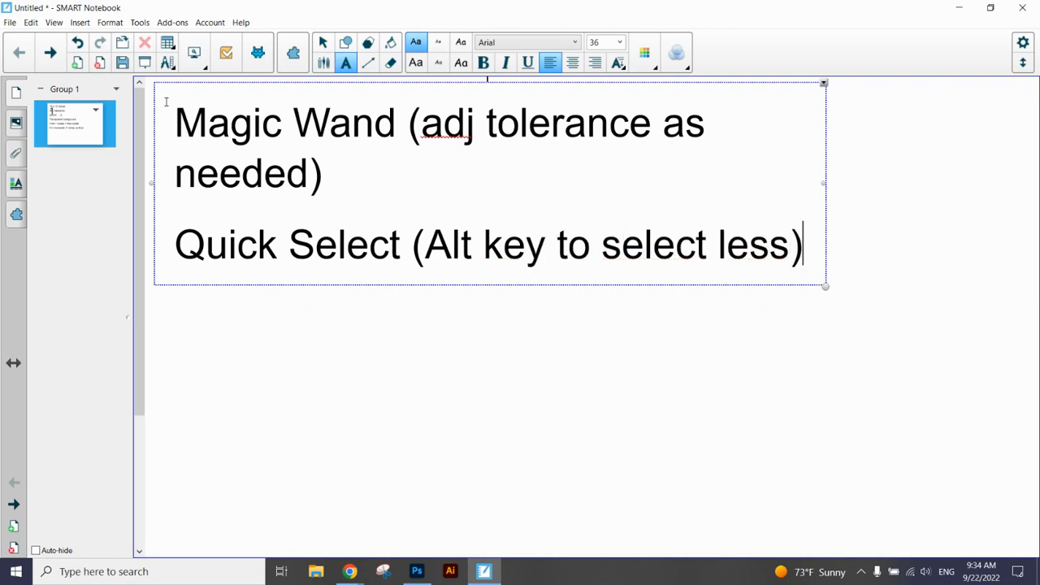
Step: Add two more lines below the Quick Select note, reading "Eraser" and "Adjust size of tip [ ]"
key(Return)
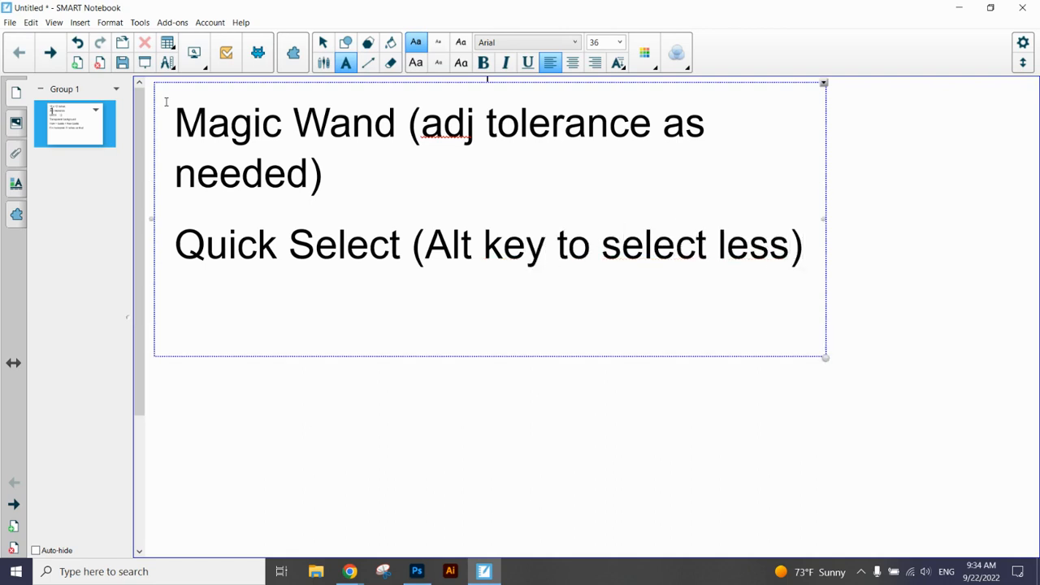
text(Erase)
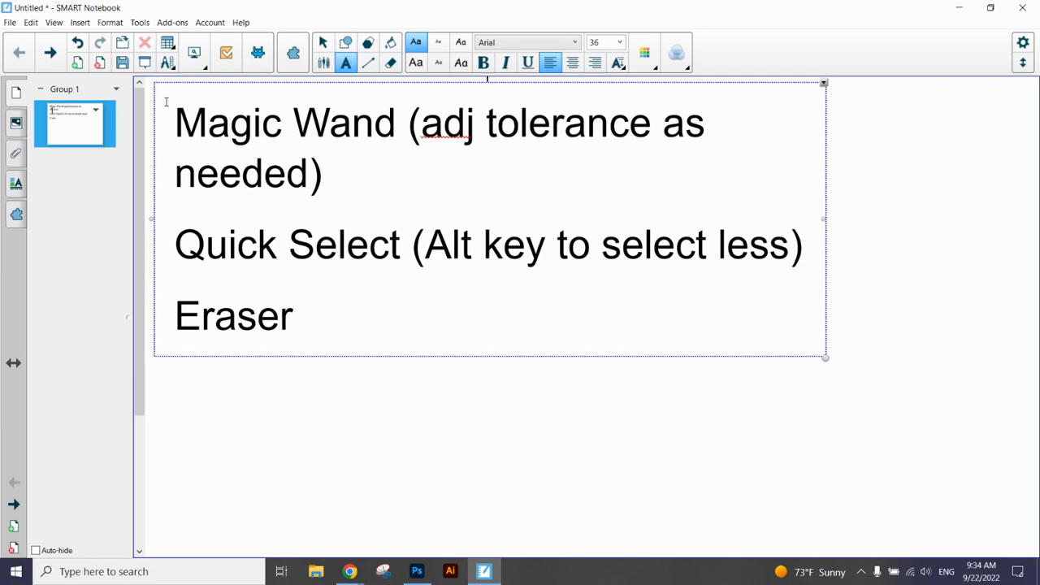
text(r)
key(Return)
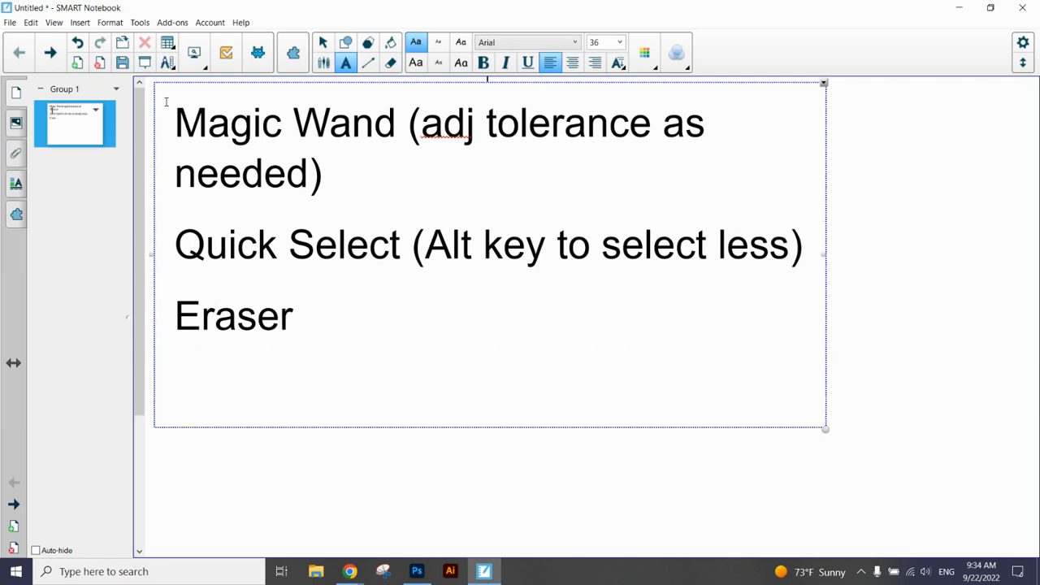
text(Adjust siz)
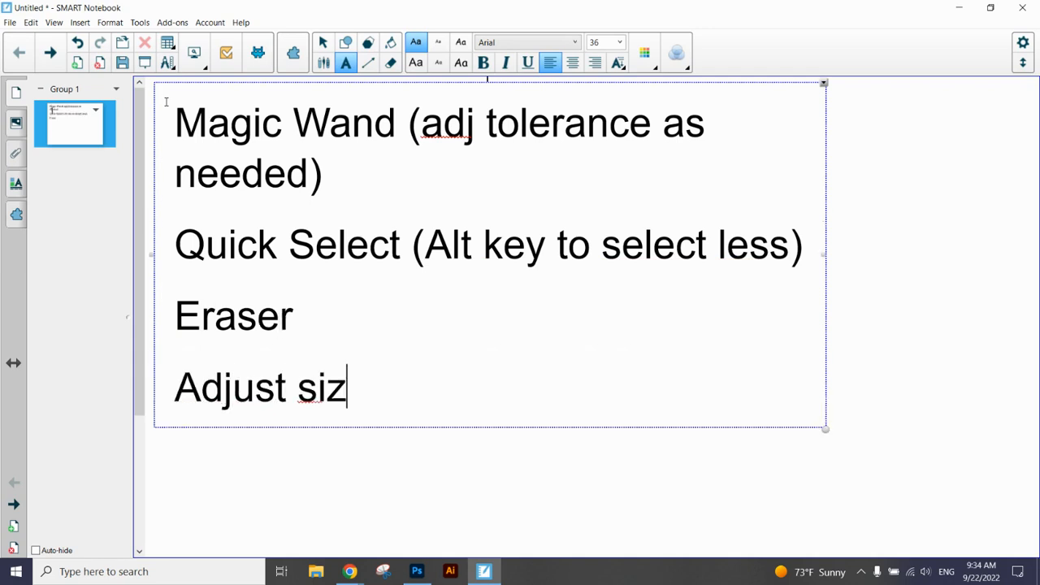
text(e of tip )
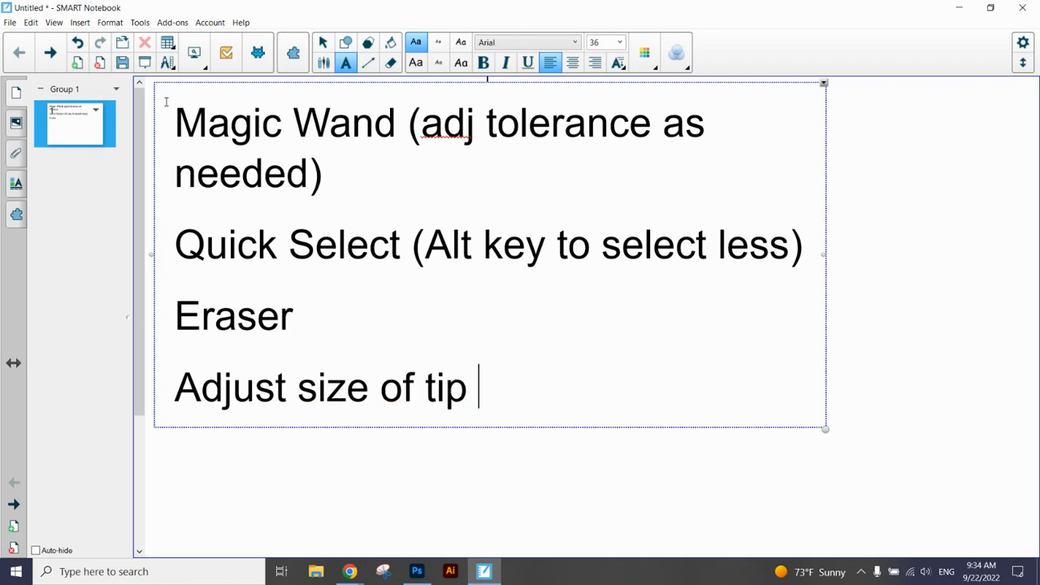
text(( [ [)
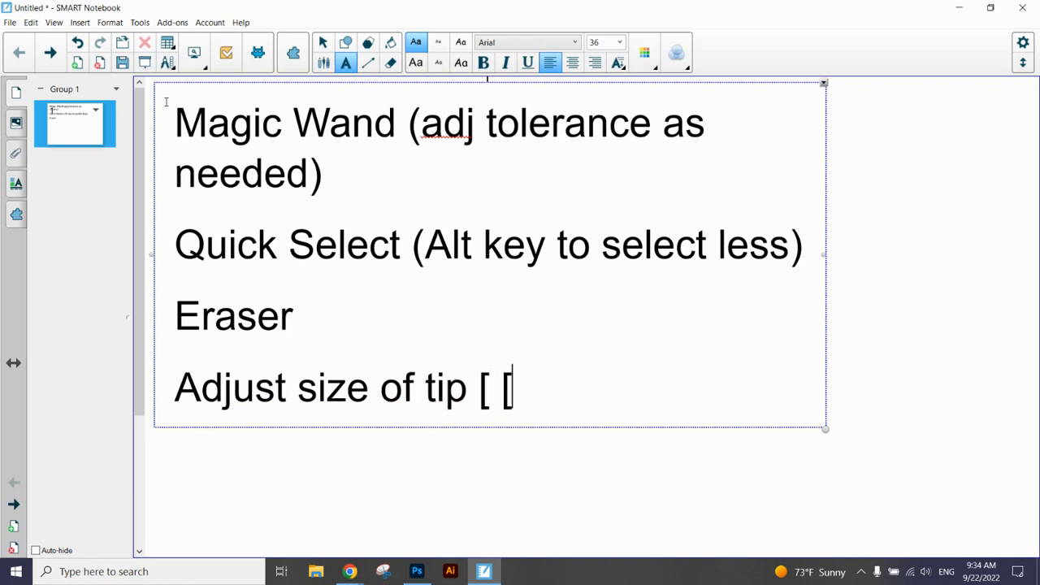
key(BackSpace)
text(])
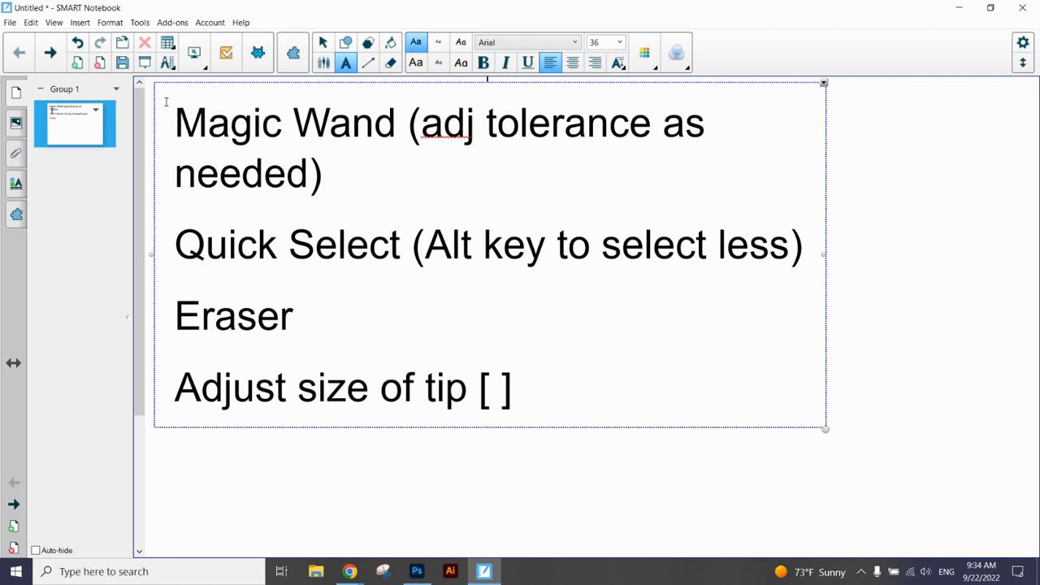